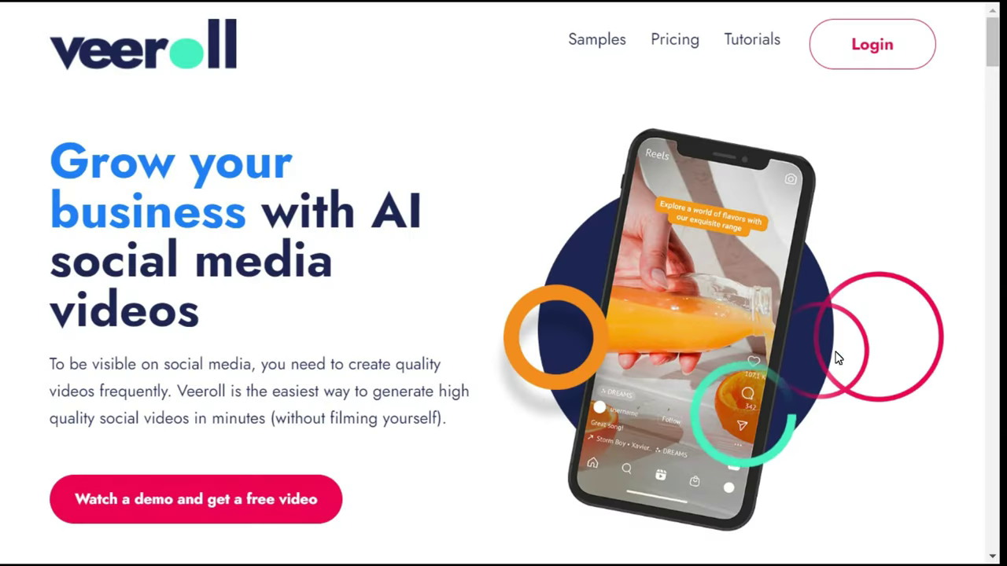
Step: Log in and create a new video titled 'Benefits of walking everyday'
left_click(881, 60)
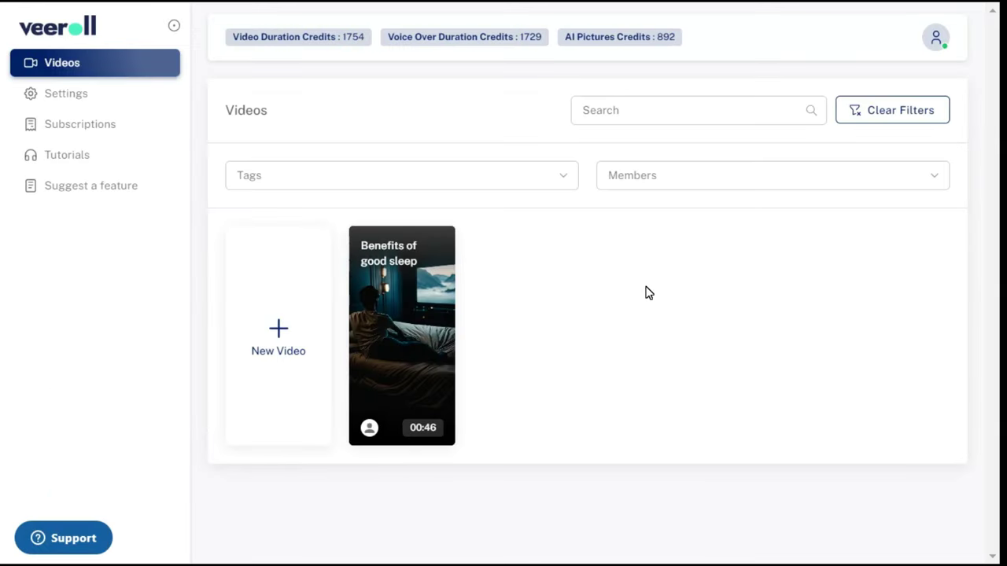
left_click(279, 345)
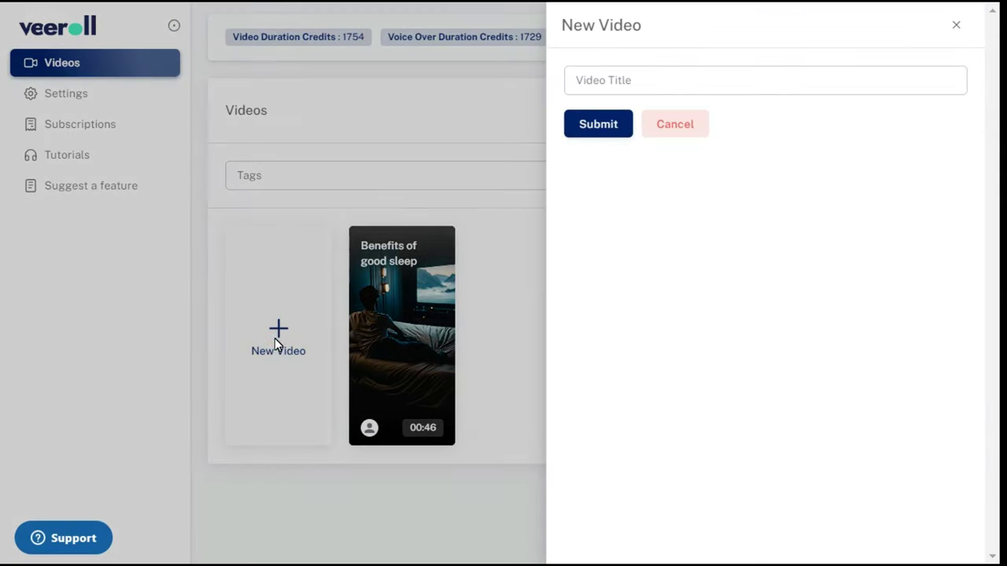
left_click(607, 81)
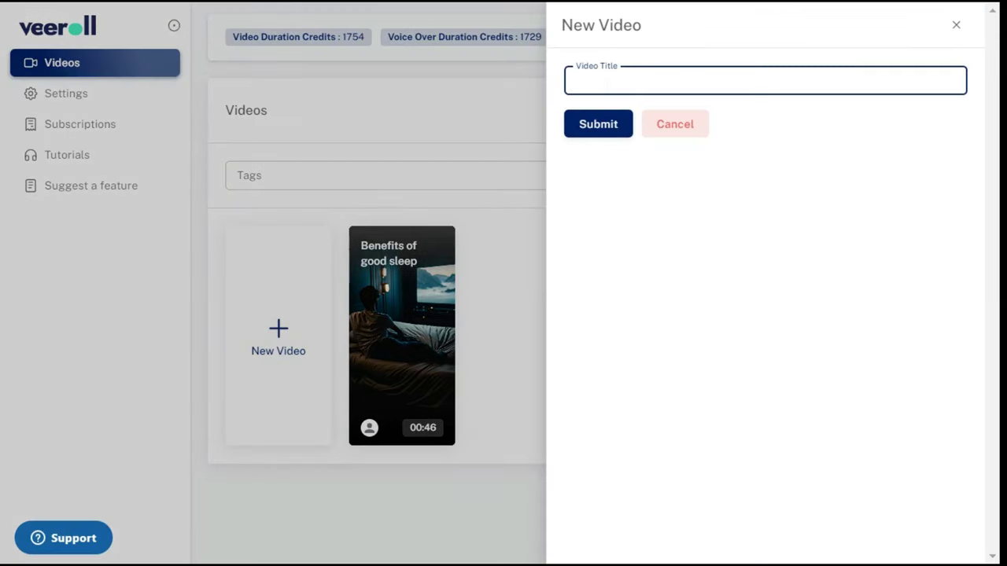
type("Benefits of walking everyday")
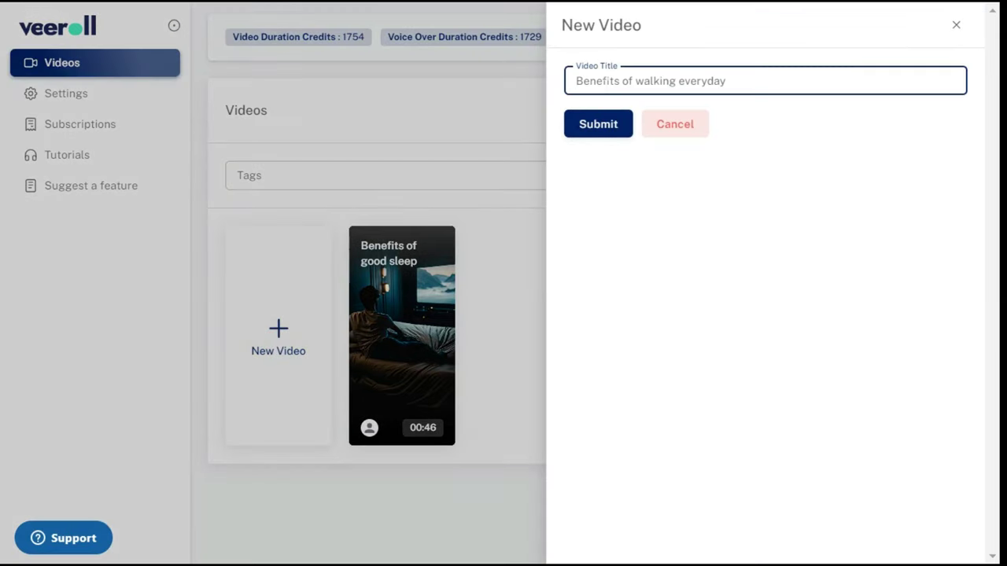
left_click(599, 128)
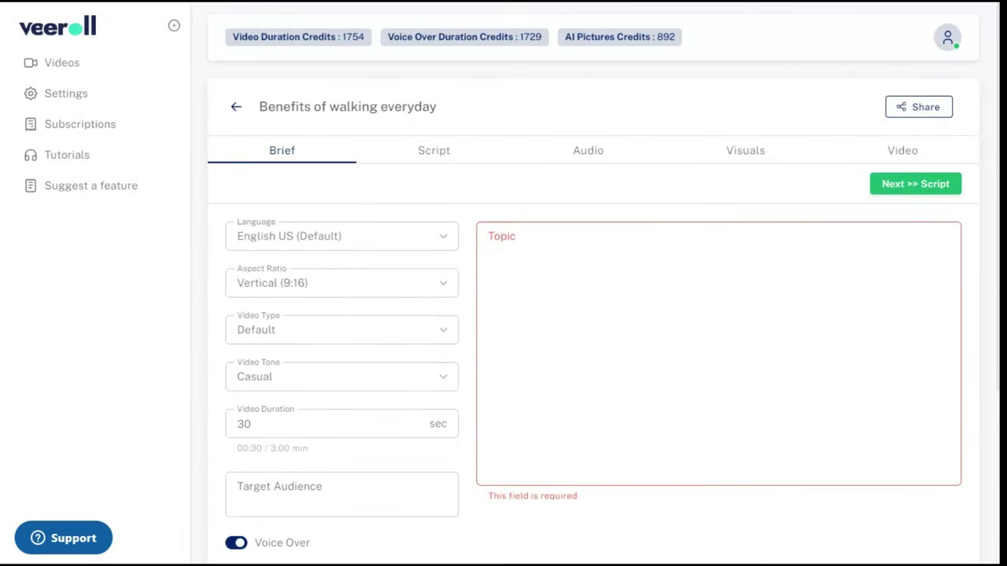
Step: Enter the topic 'Benefits of walking everyday', keeping English US and vertical 9:16
left_click(521, 249)
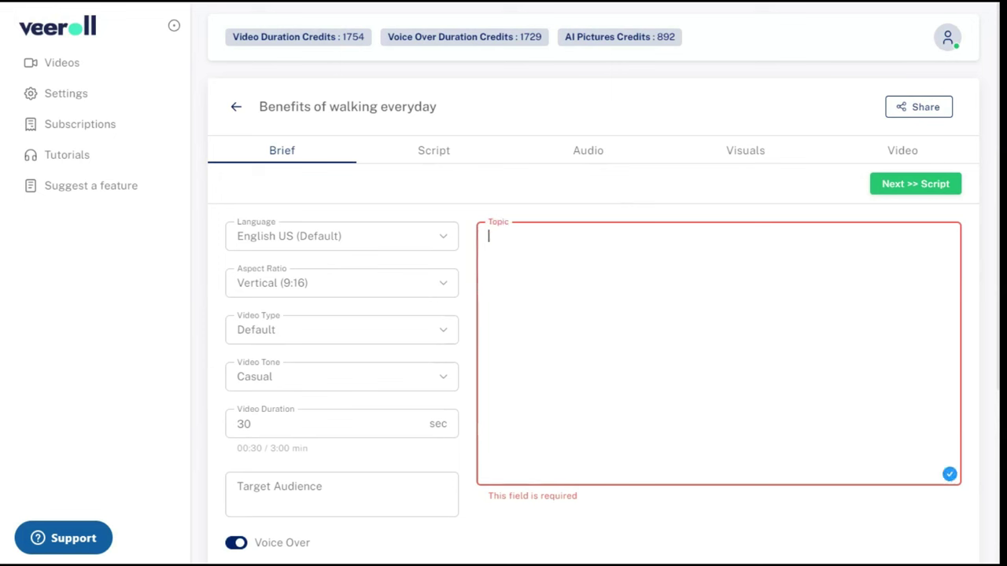
type("Benefits of walking everyday")
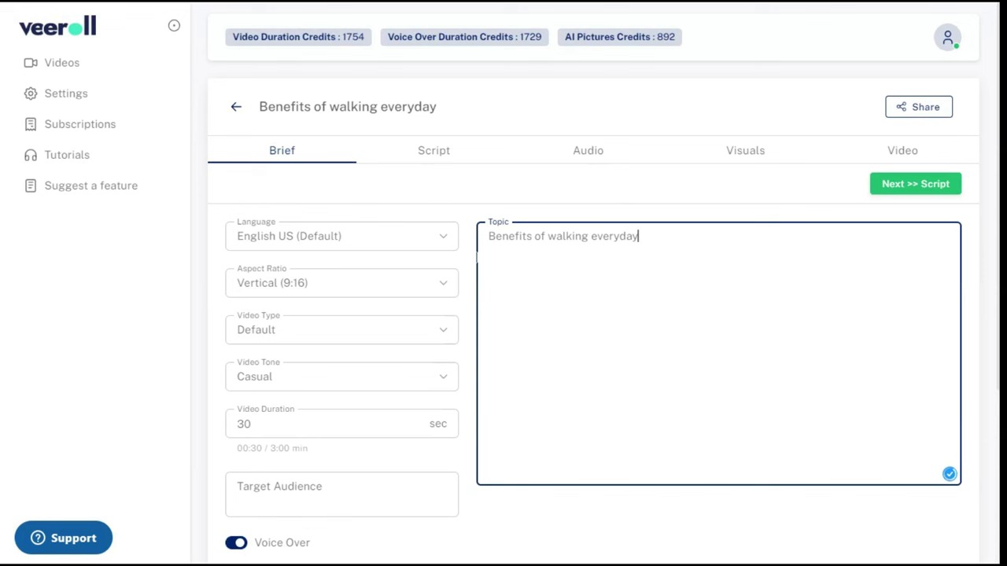
left_click(448, 242)
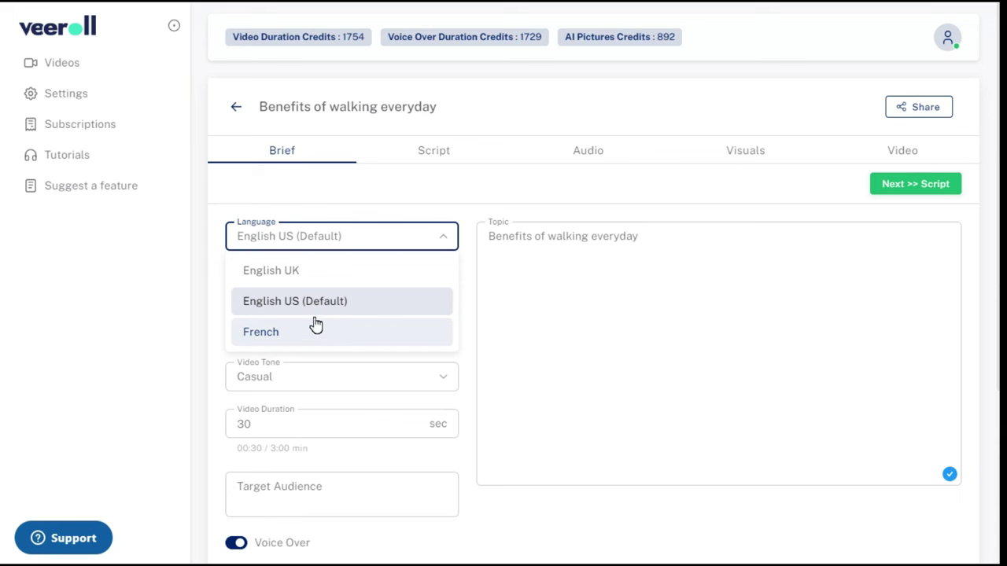
left_click(463, 256)
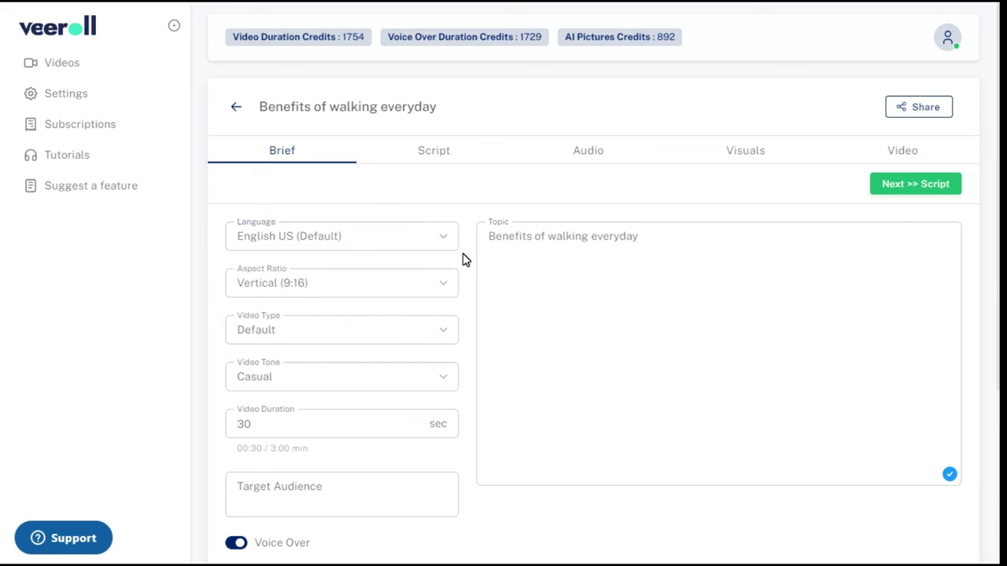
left_click(439, 290)
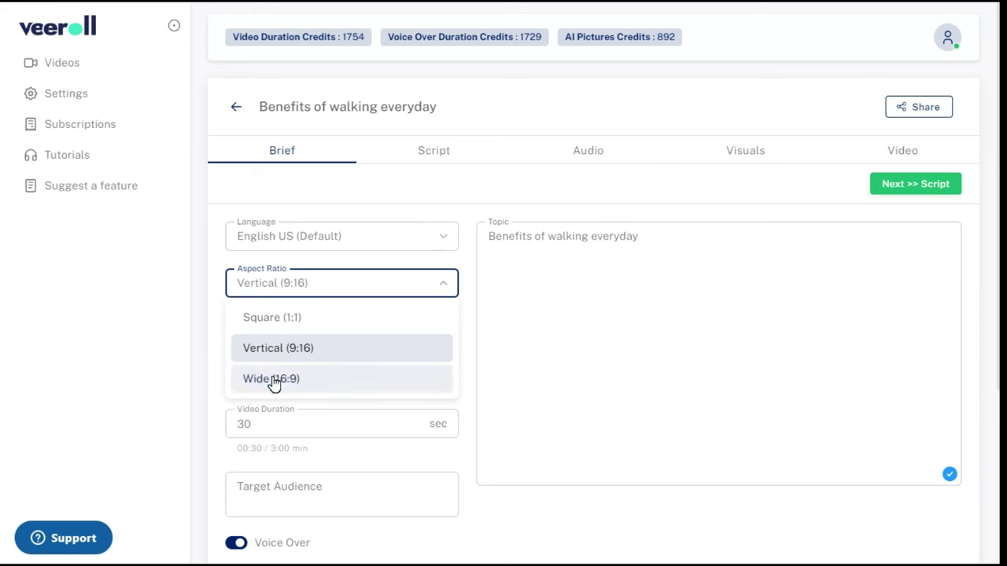
left_click(287, 352)
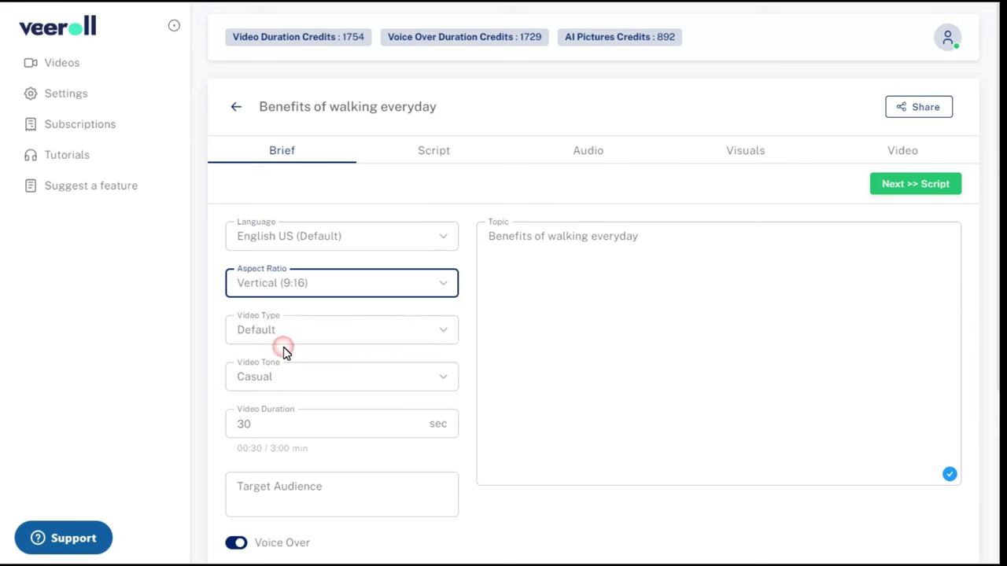
Step: Set the video type to Education and the tone to Educational
left_click(443, 333)
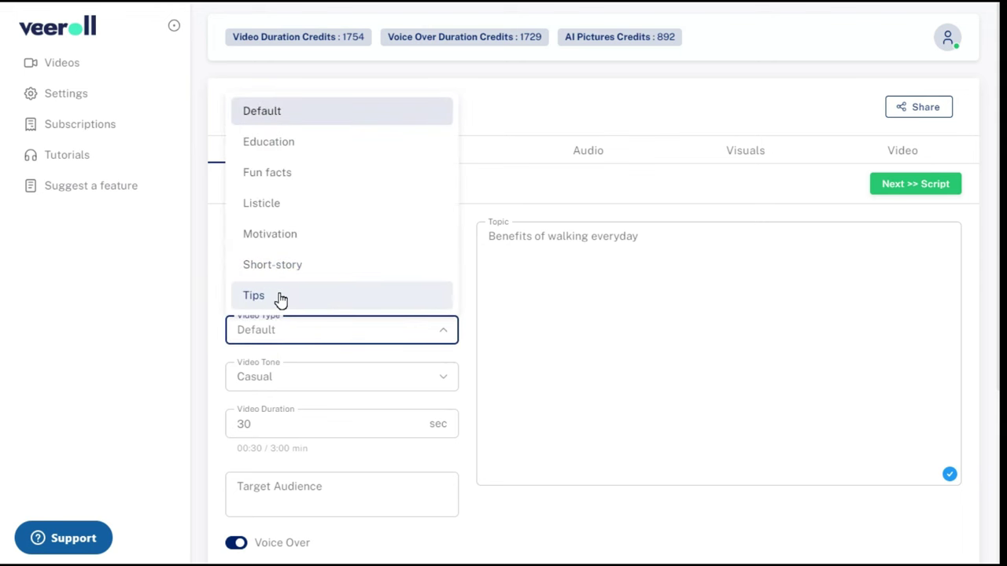
left_click(283, 143)
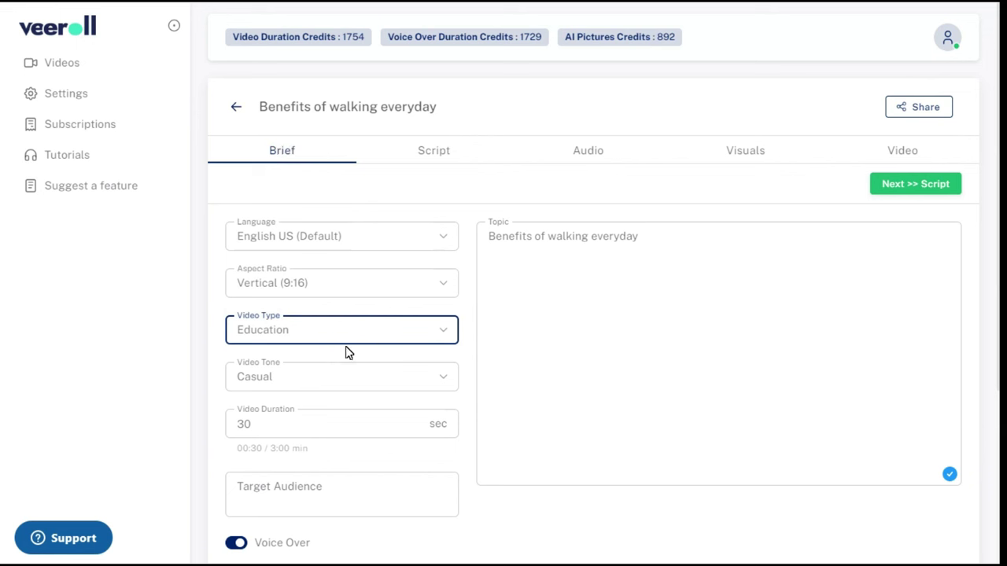
left_click(454, 388)
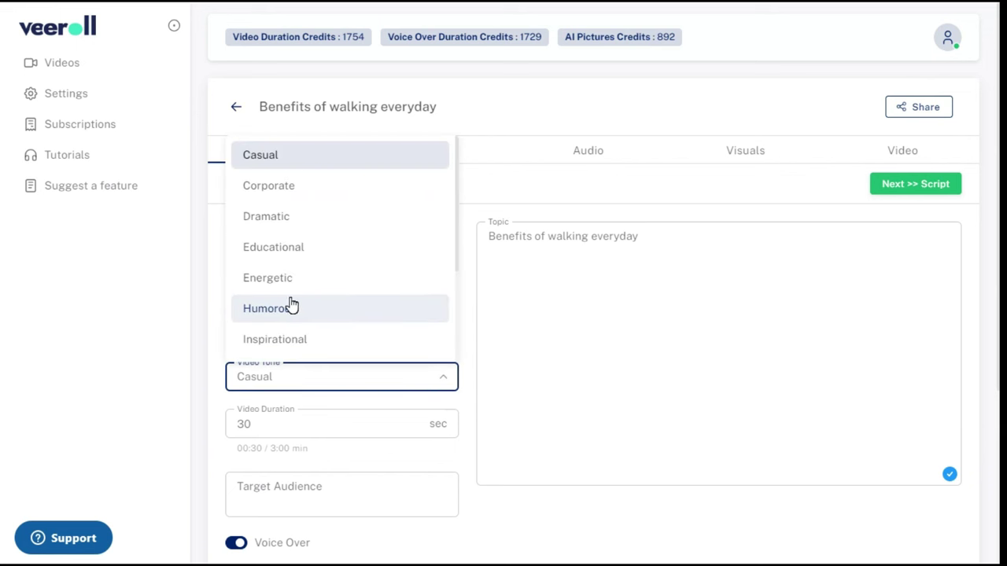
left_click(293, 251)
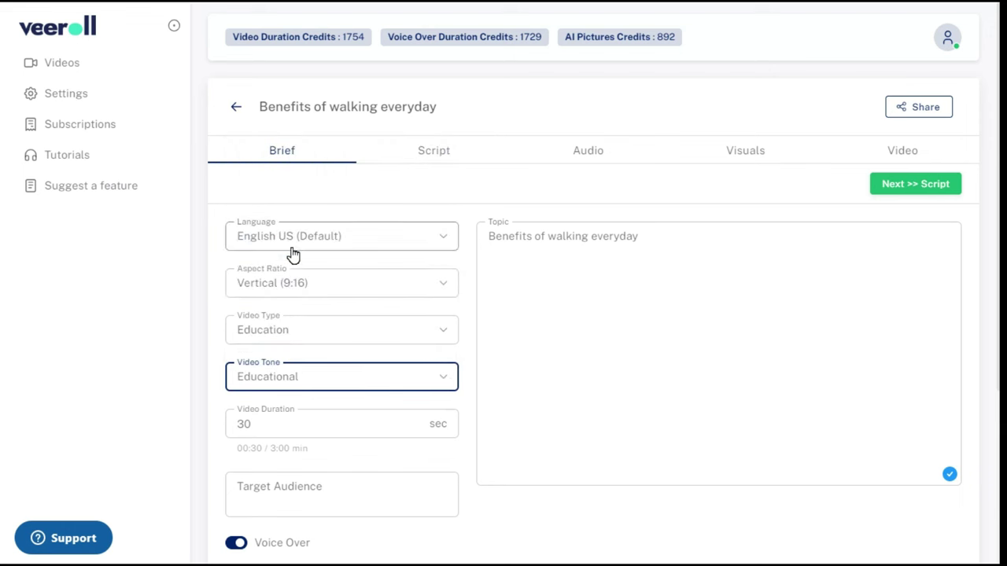
scroll(470, 395, "down", 1)
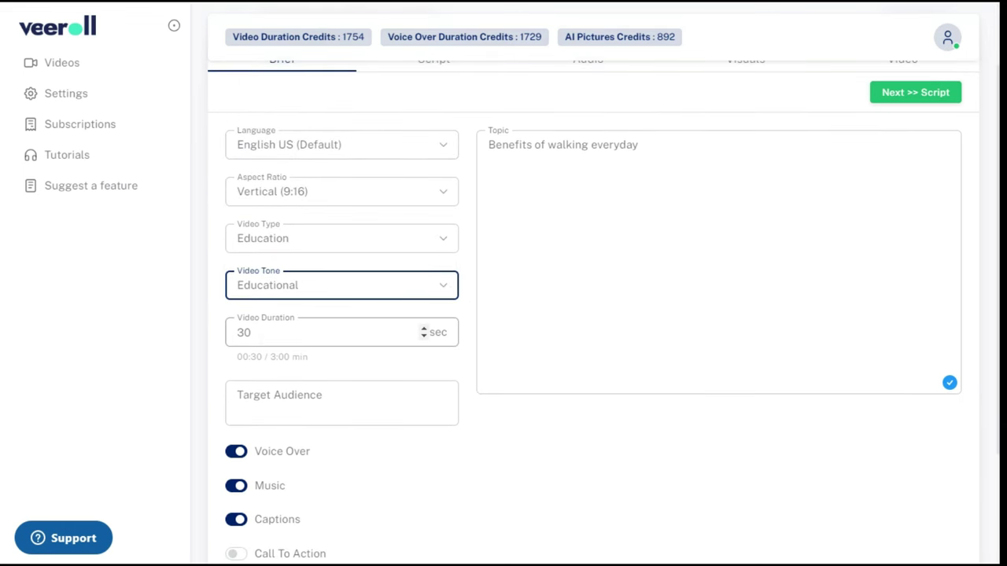
Step: Keep Arial as caption font and Zoom in as video effect, then save the brief
scroll(476, 382, "down", 2)
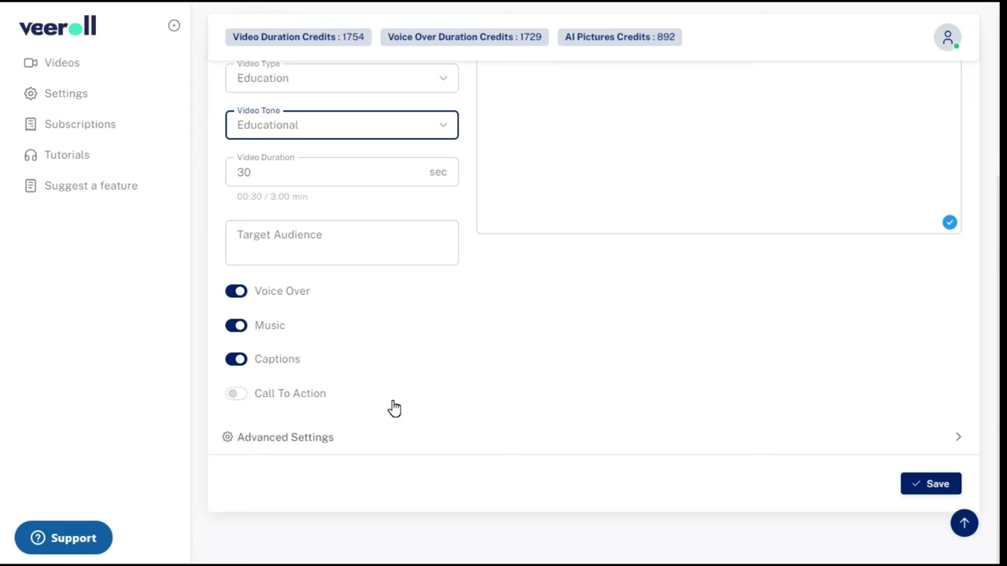
left_click(259, 439)
scroll(438, 401, "down", 2)
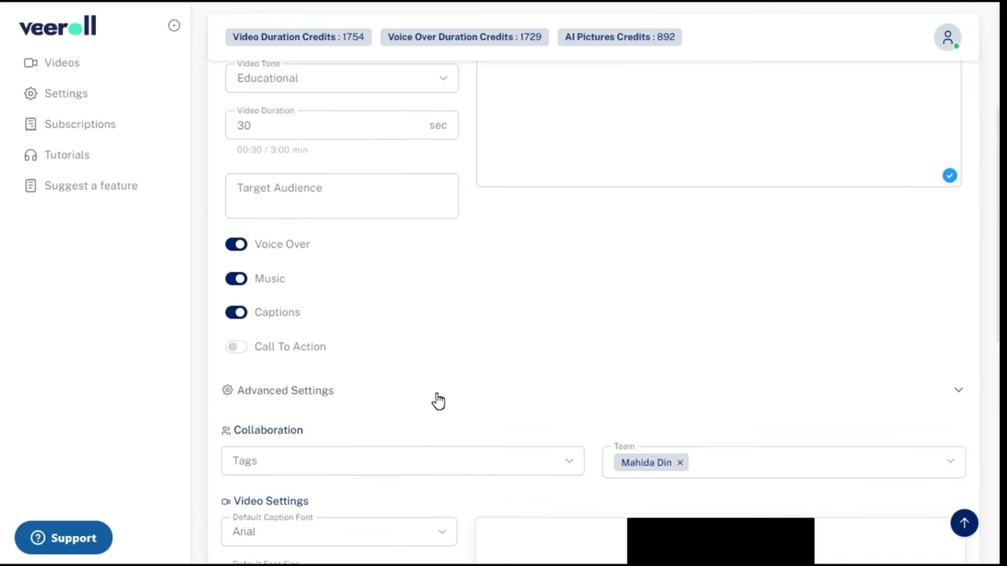
scroll(439, 401, "down", 1)
left_click(445, 308)
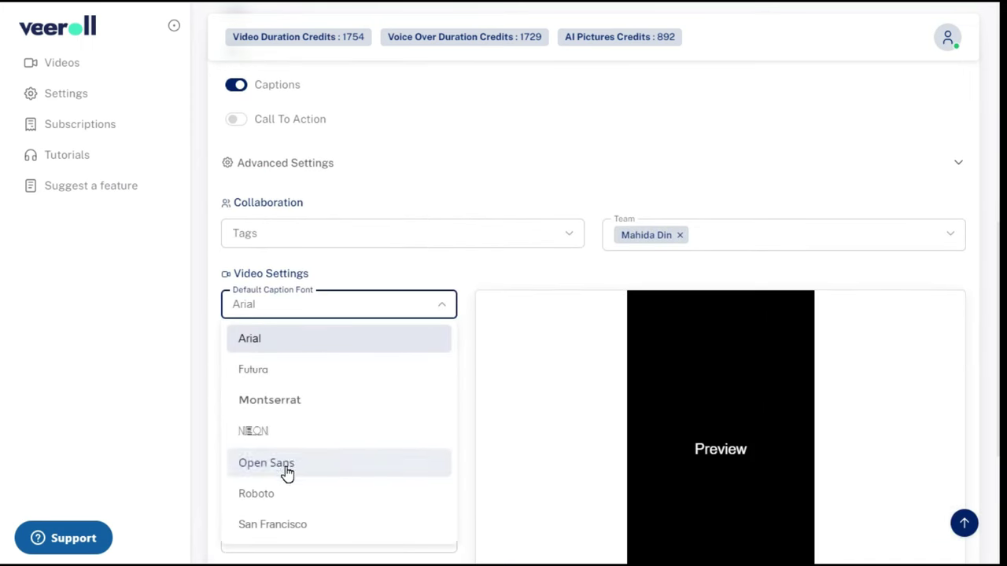
left_click(469, 323)
scroll(343, 331, "down", 1)
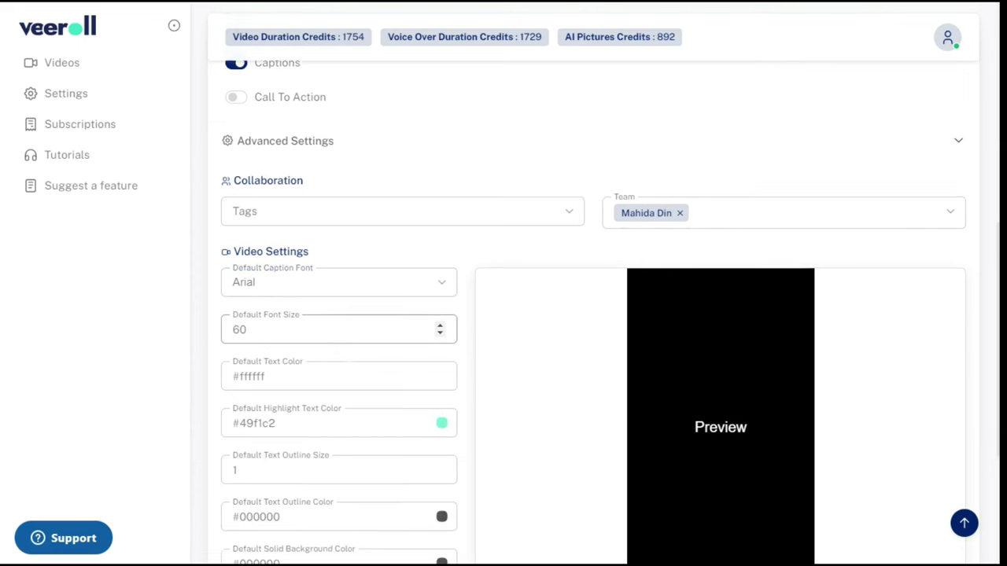
scroll(465, 308, "down", 2)
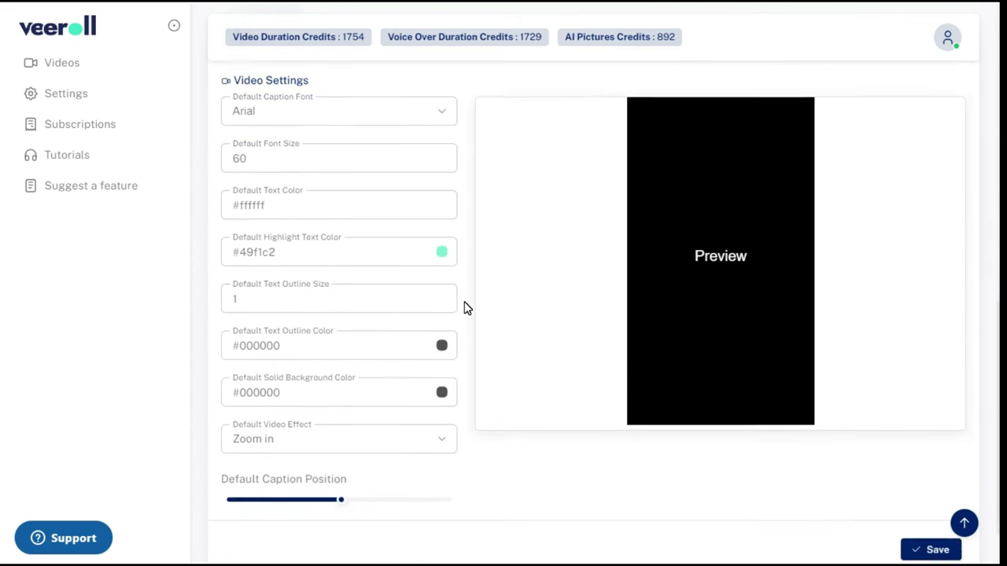
left_click(443, 377)
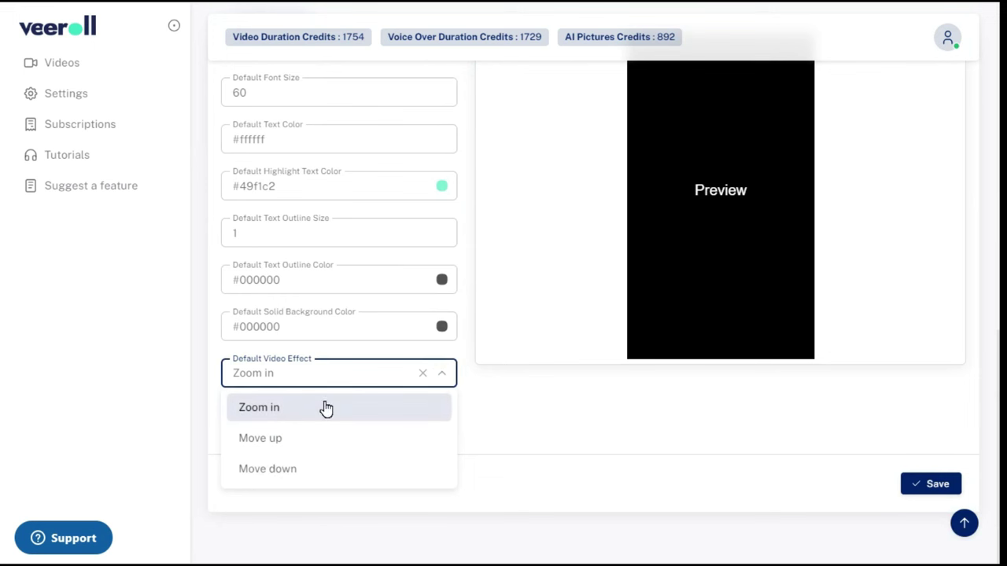
left_click(476, 387)
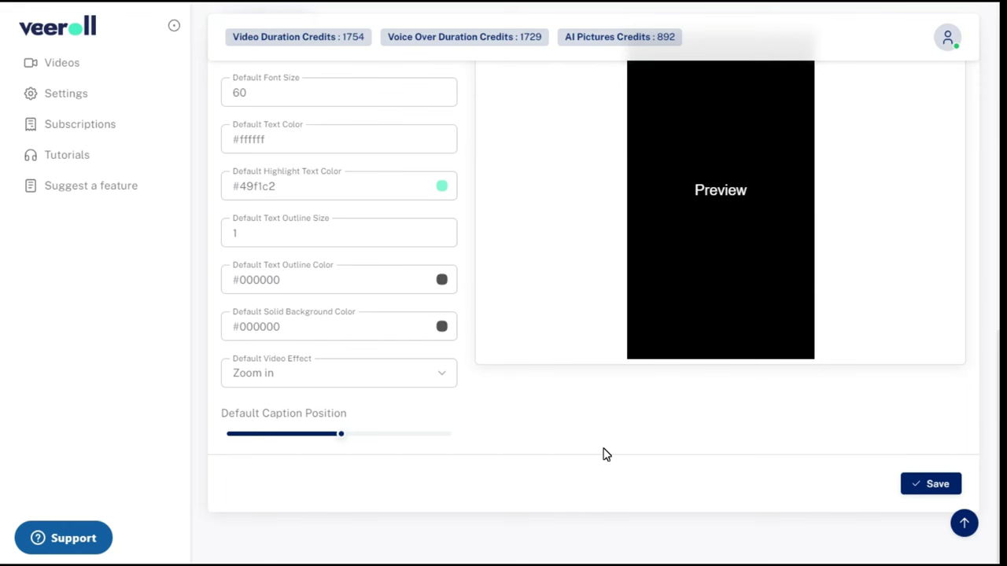
left_click(916, 491)
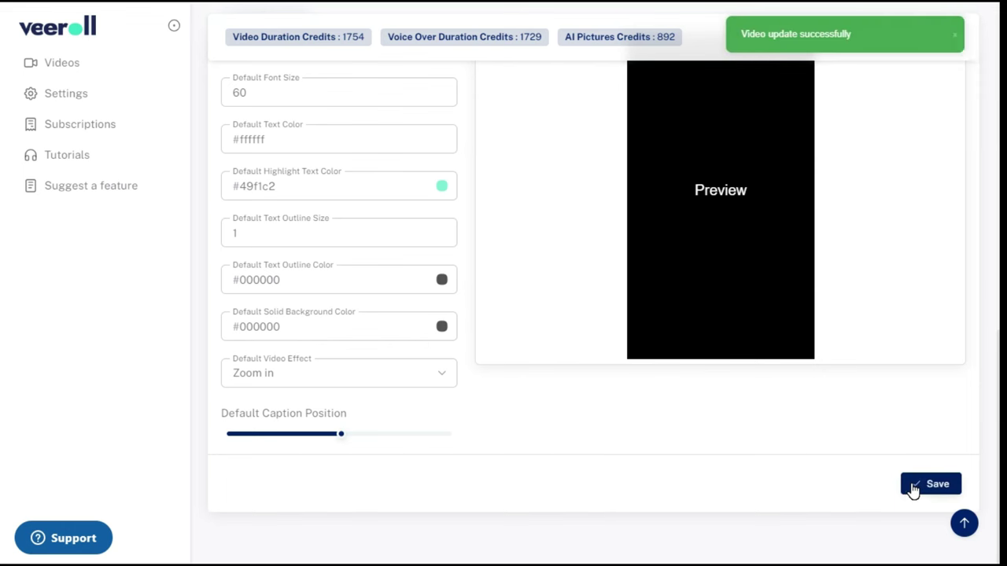
scroll(887, 448, "up", 9)
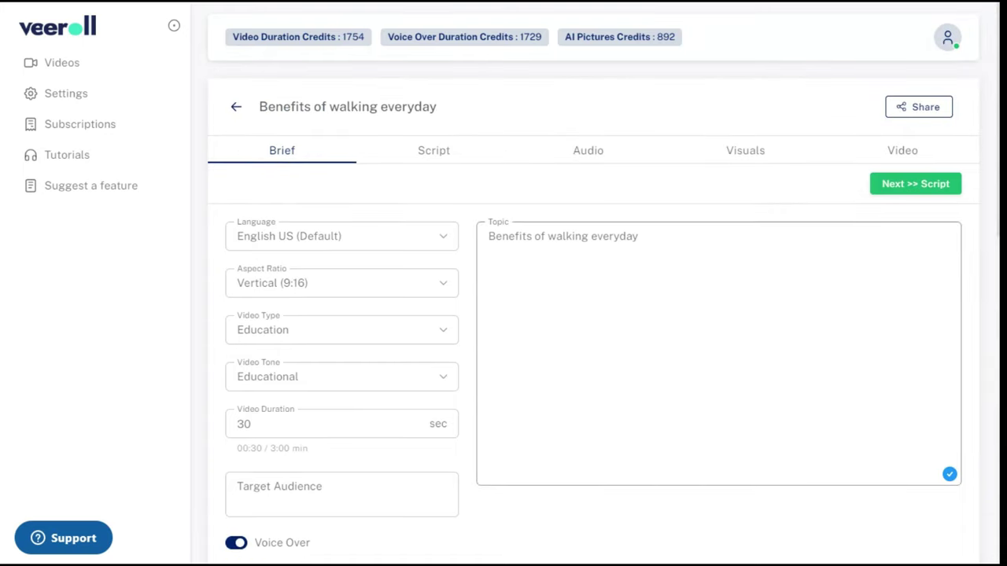
left_click(911, 185)
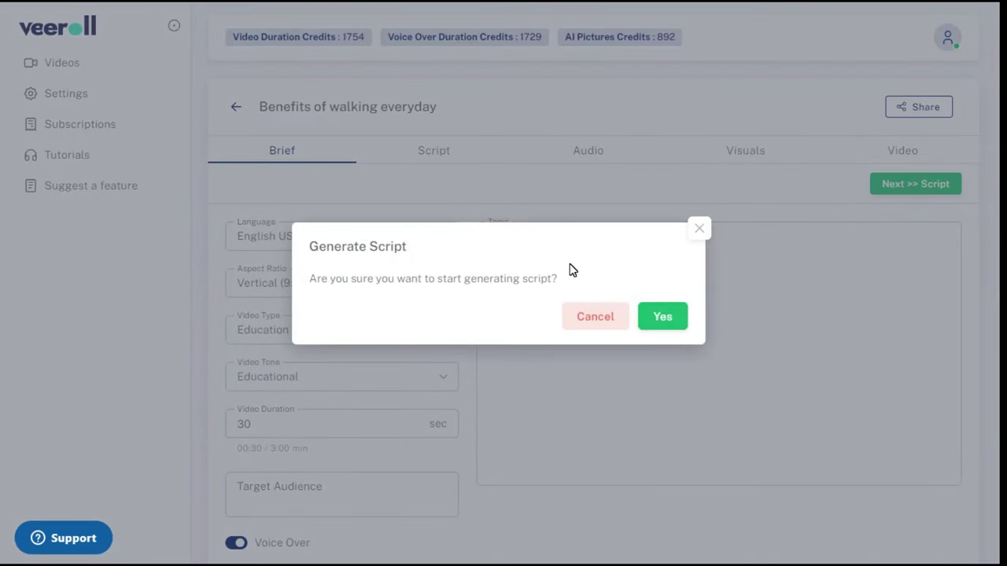
left_click(662, 317)
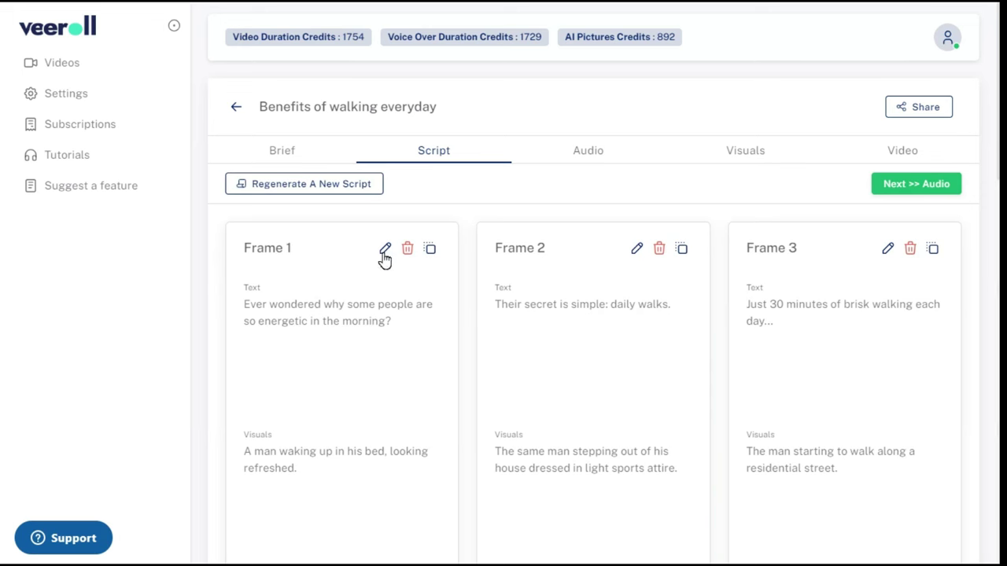
left_click(286, 185)
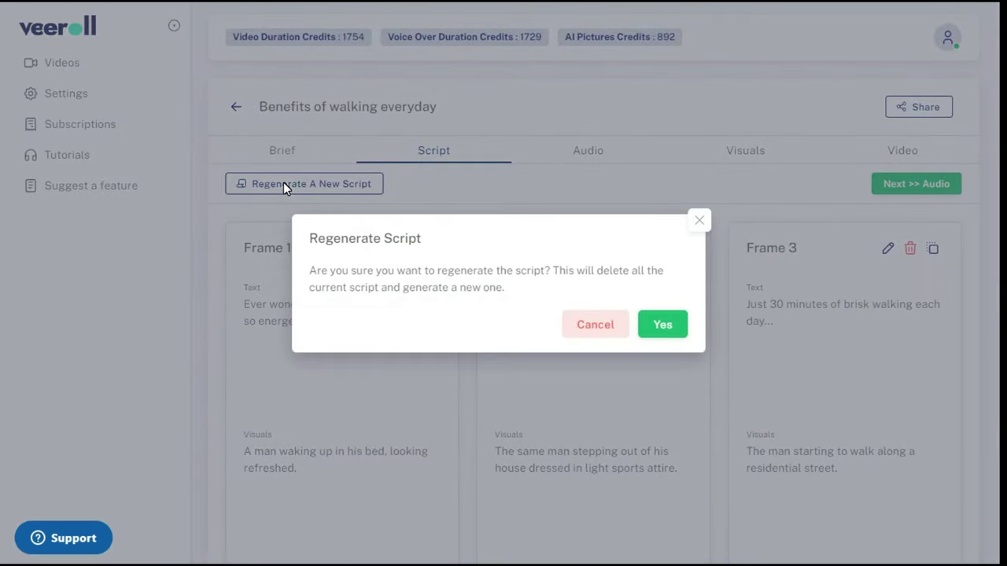
left_click(698, 220)
scroll(719, 337, "down", 4)
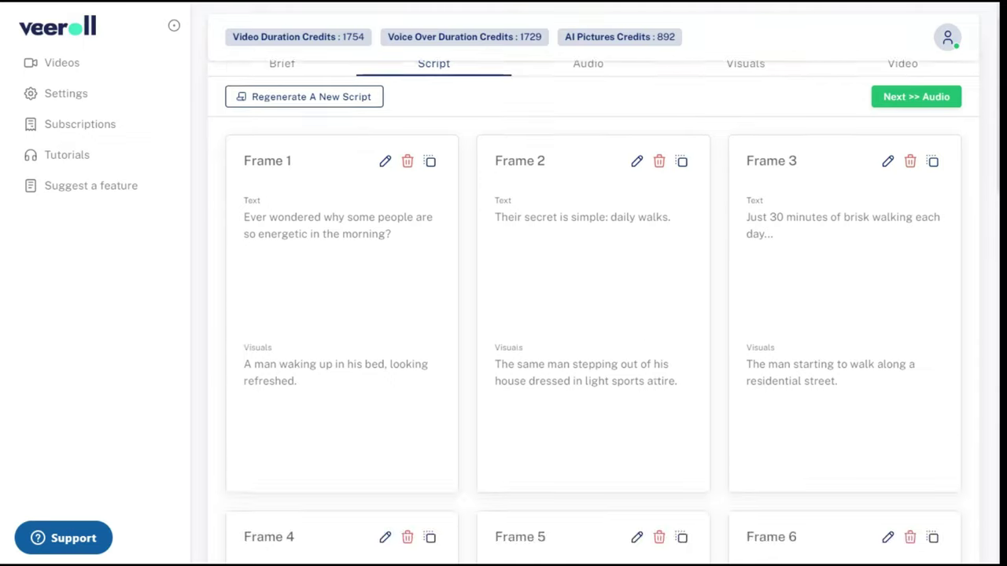
scroll(650, 376, "down", 10)
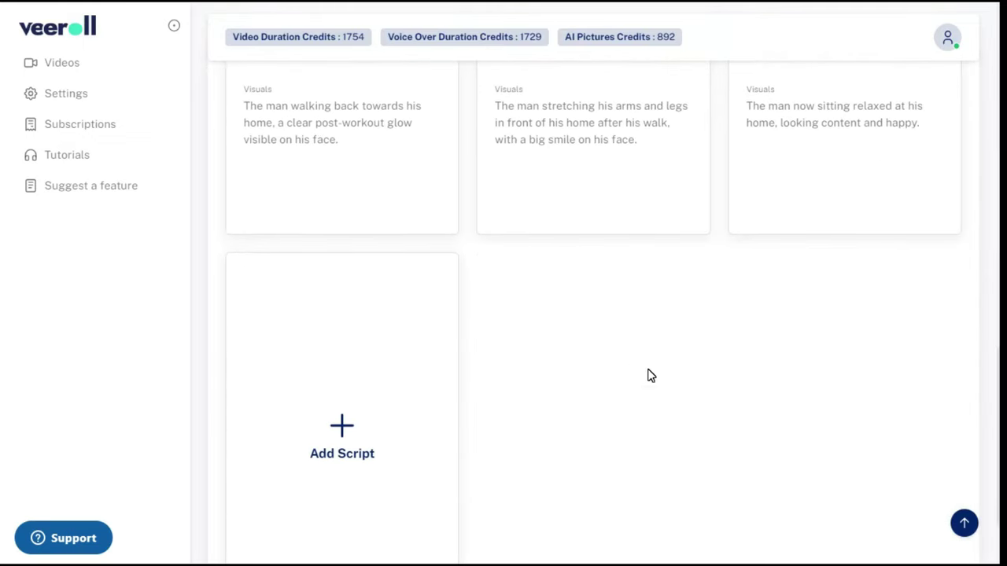
scroll(648, 373, "up", 4)
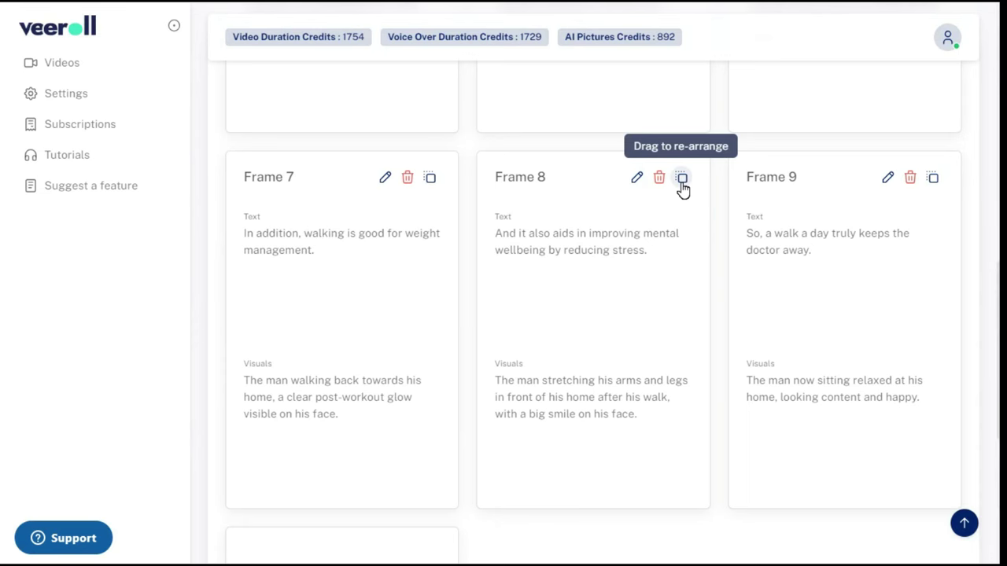
scroll(411, 441, "down", 4)
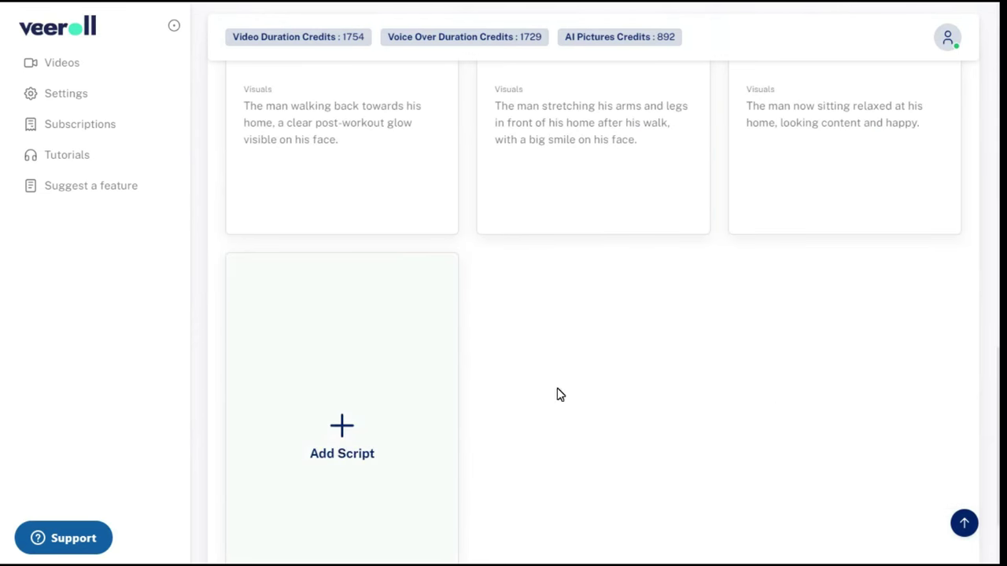
scroll(776, 364, "up", 10)
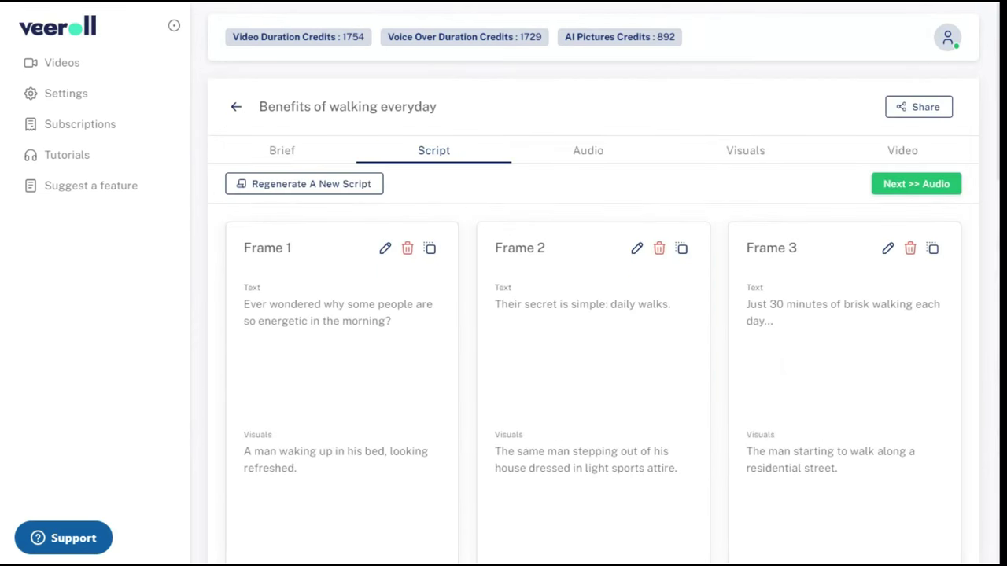
Step: Generate audio with the female 'Keli - very excited' voice and Peaceful music
left_click(913, 189)
left_click(968, 110)
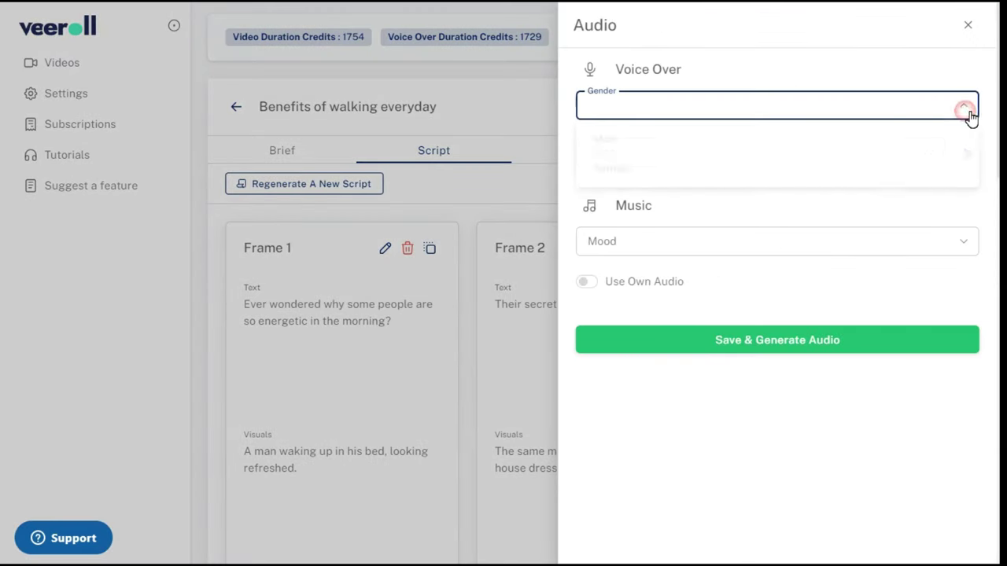
left_click(615, 169)
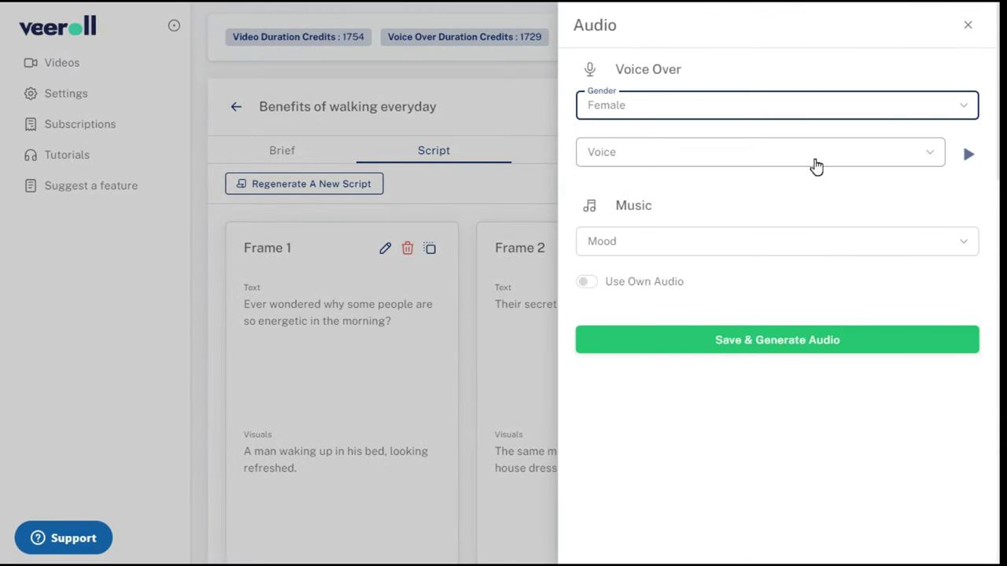
left_click(933, 156)
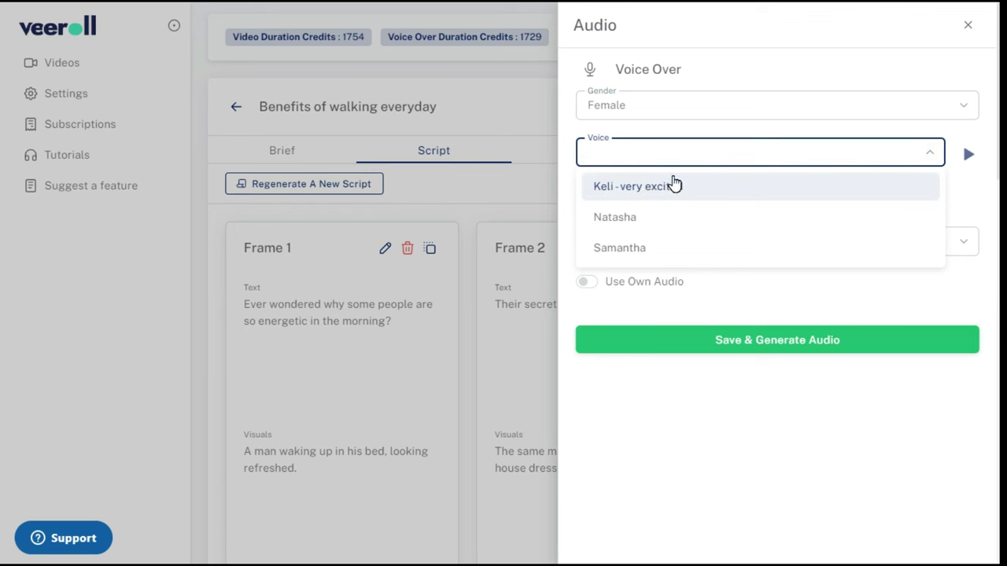
left_click(647, 192)
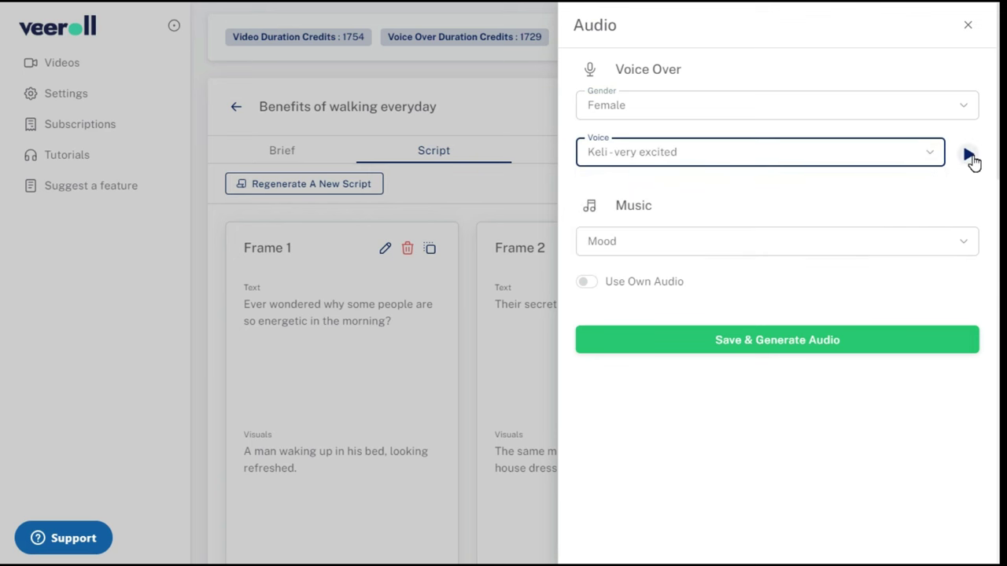
left_click(955, 249)
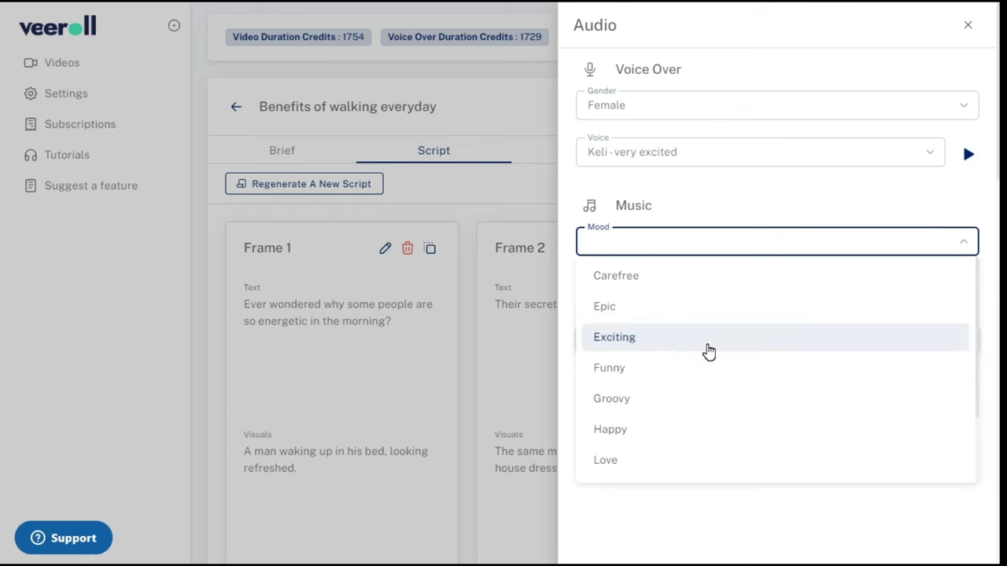
scroll(682, 395, "down", 2)
left_click(656, 434)
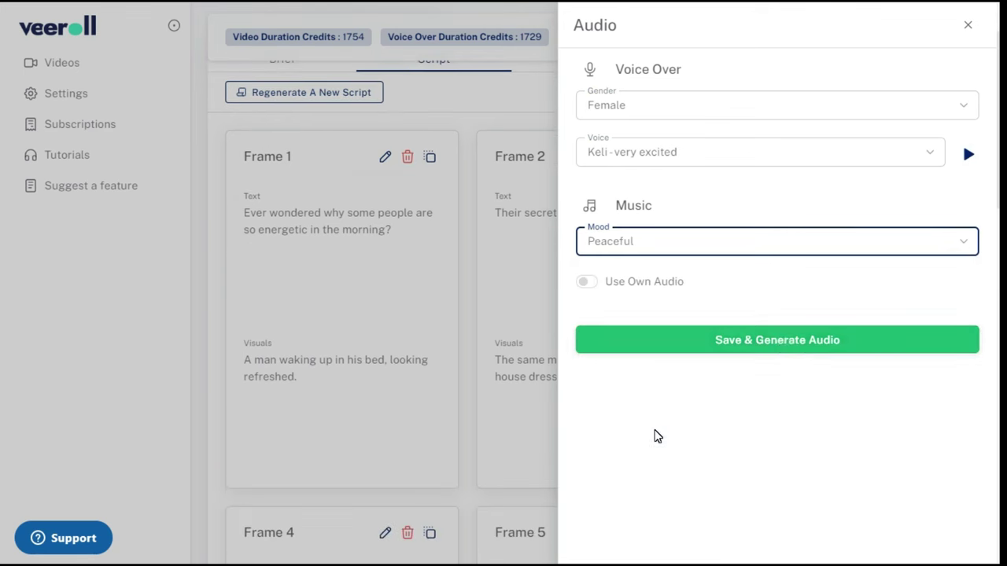
left_click(780, 343)
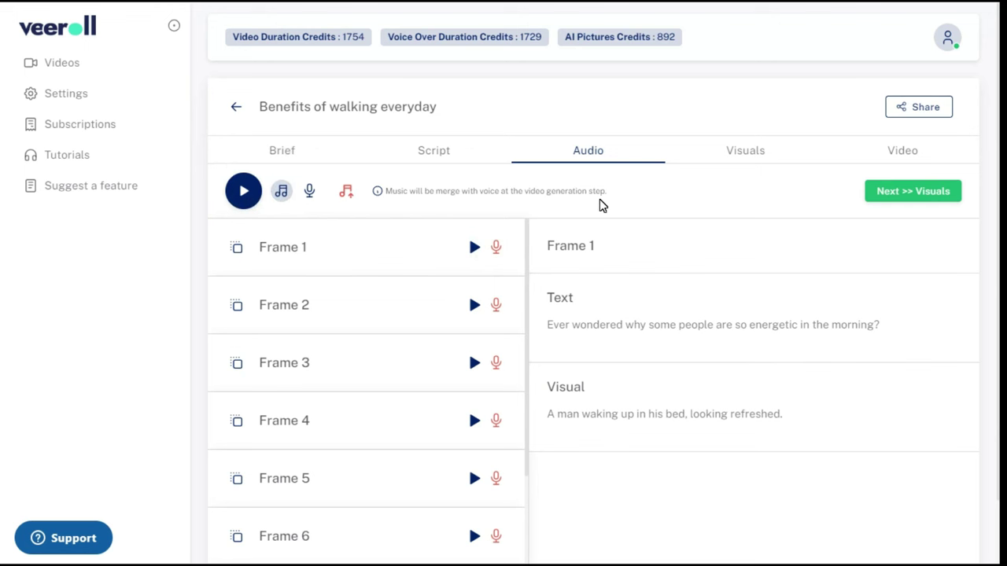
Step: Advance from the Audio tab to the Generate Visuals panel
scroll(476, 389, "down", 3)
scroll(464, 421, "up", 4)
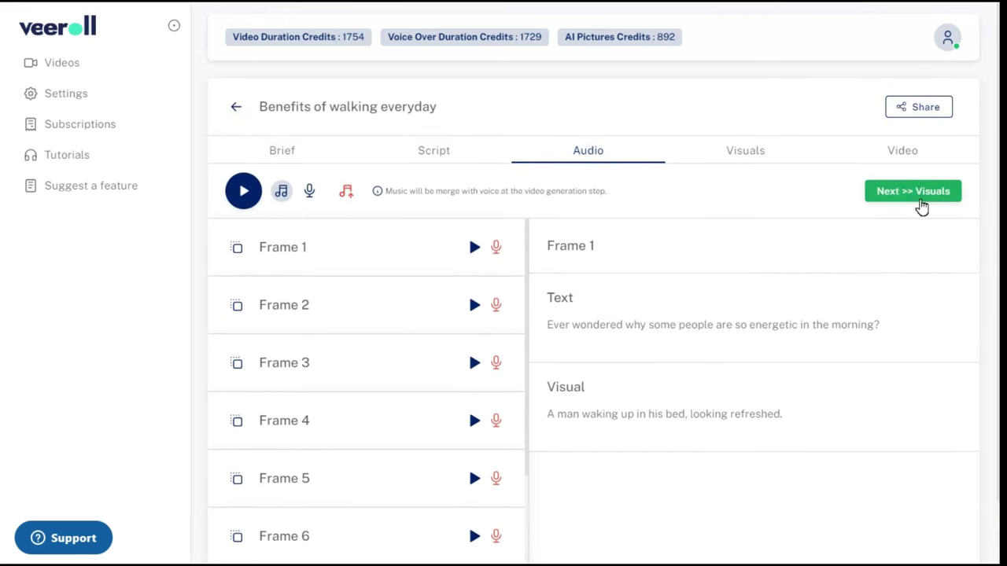
left_click(902, 196)
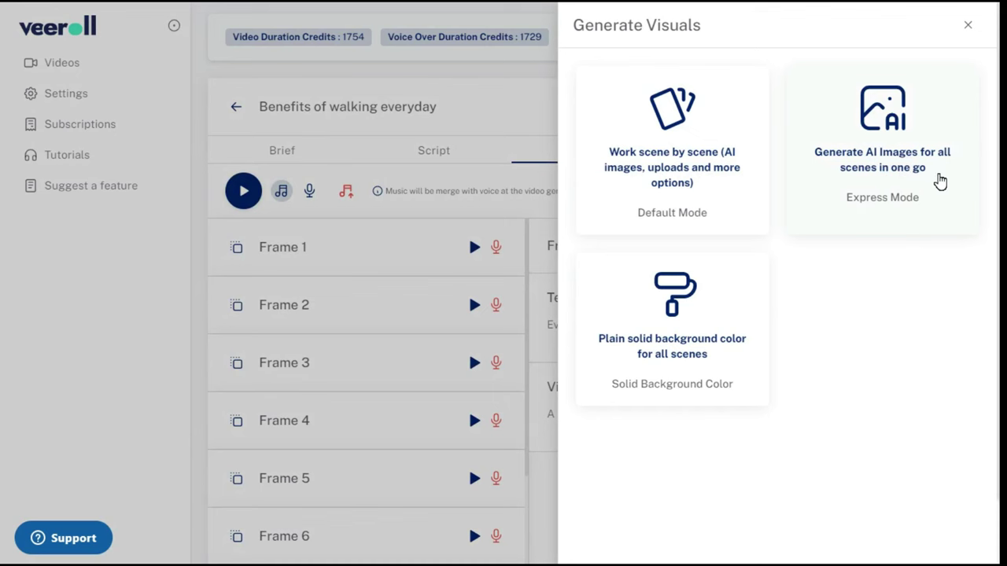
Step: Start Express Mode AI image generation for all scenes in Comic Book style
left_click(889, 158)
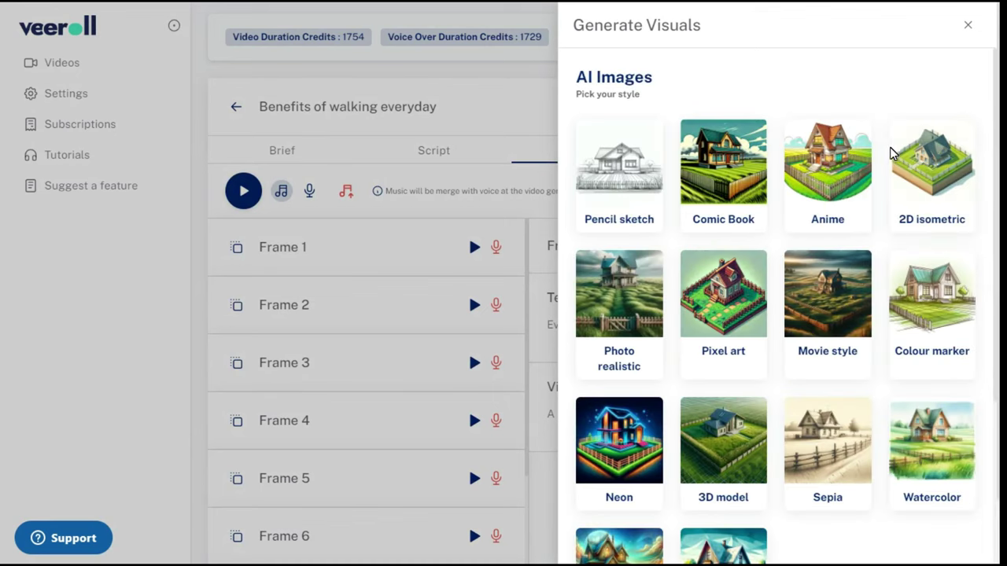
scroll(941, 284, "down", 3)
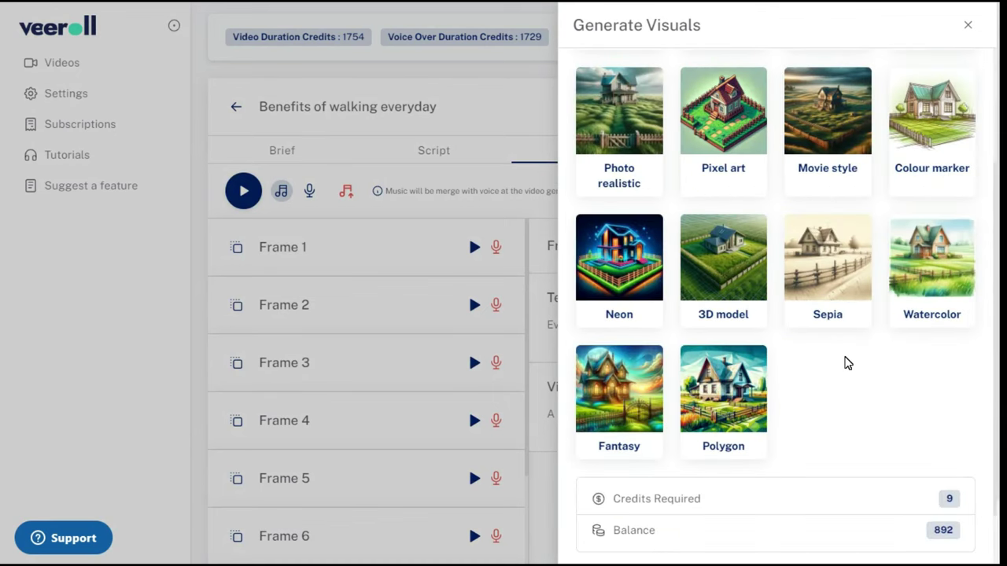
scroll(846, 362, "up", 3)
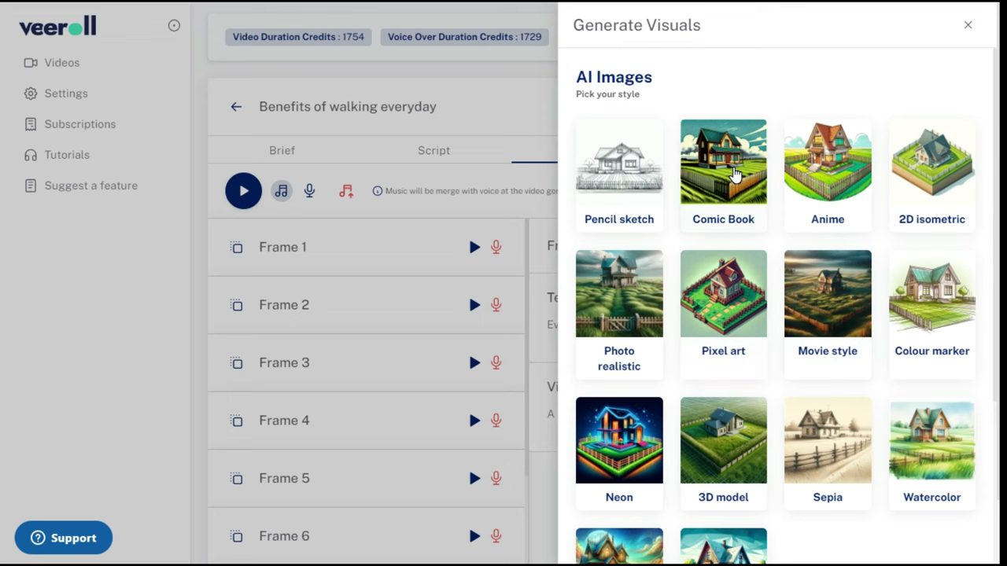
scroll(876, 252, "down", 5)
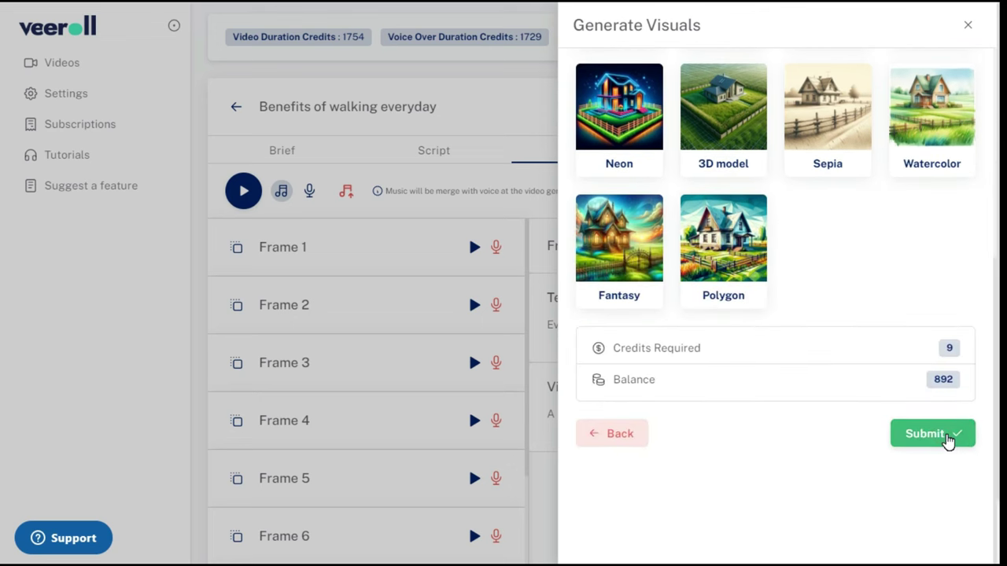
left_click(944, 439)
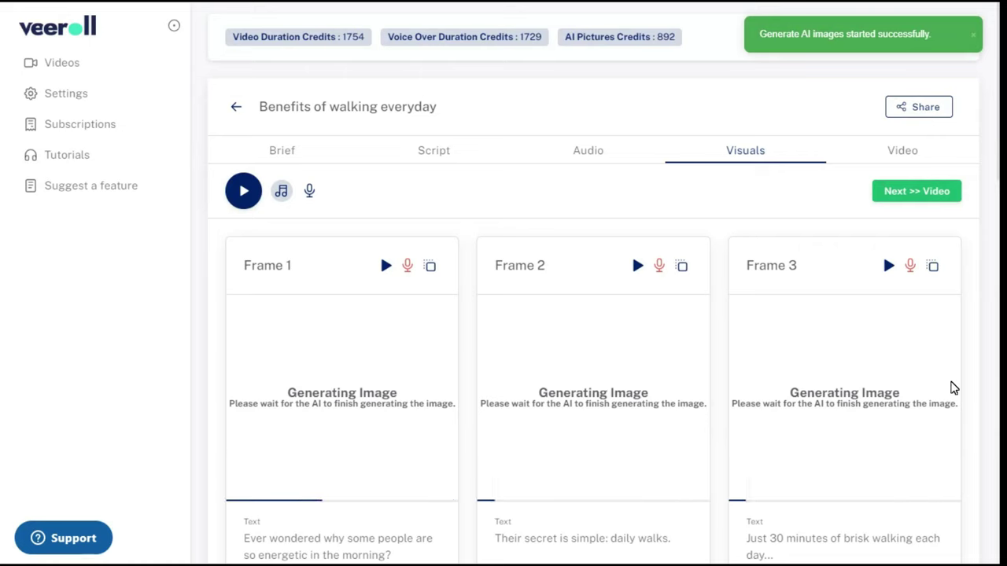
Step: Review the nine generated comic frames, then open Frame 1's image editor
mouse_move(495, 316)
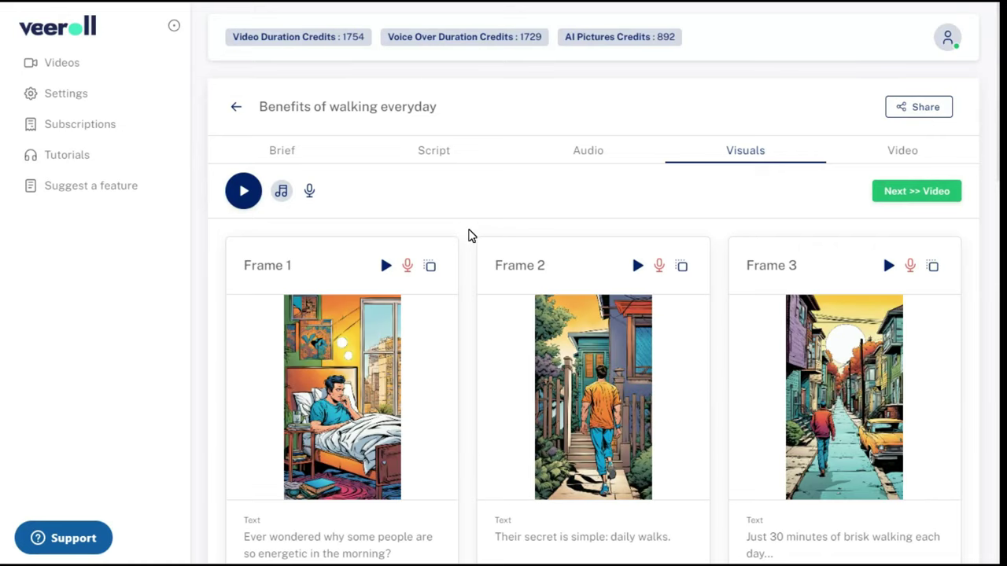
scroll(935, 225, "down", 10)
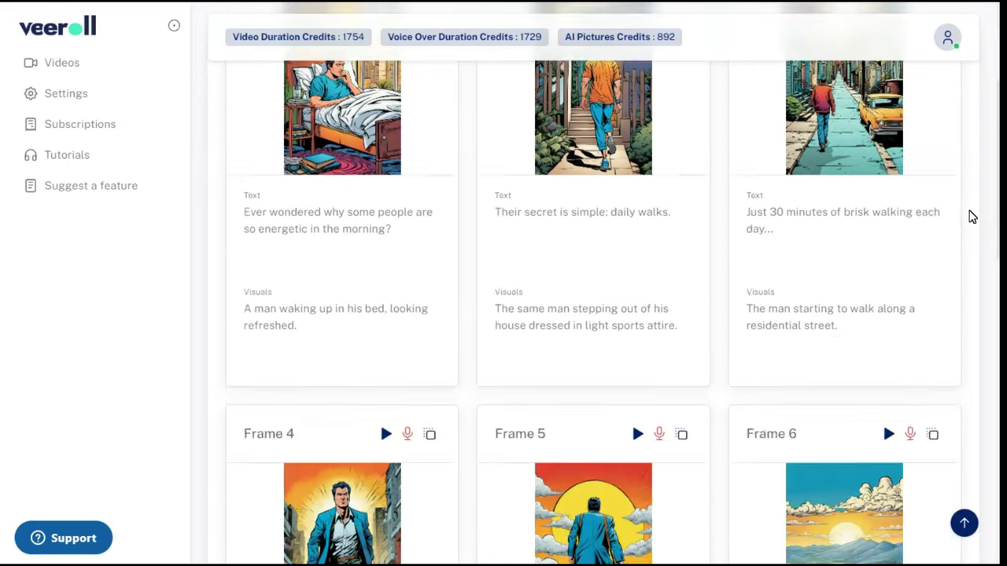
scroll(972, 218, "down", 4)
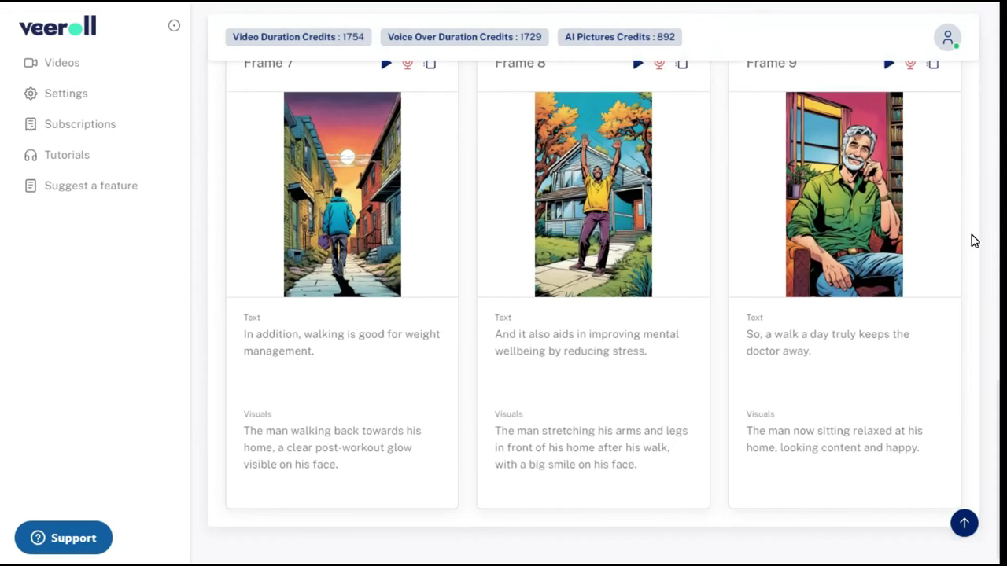
scroll(962, 261, "up", 10)
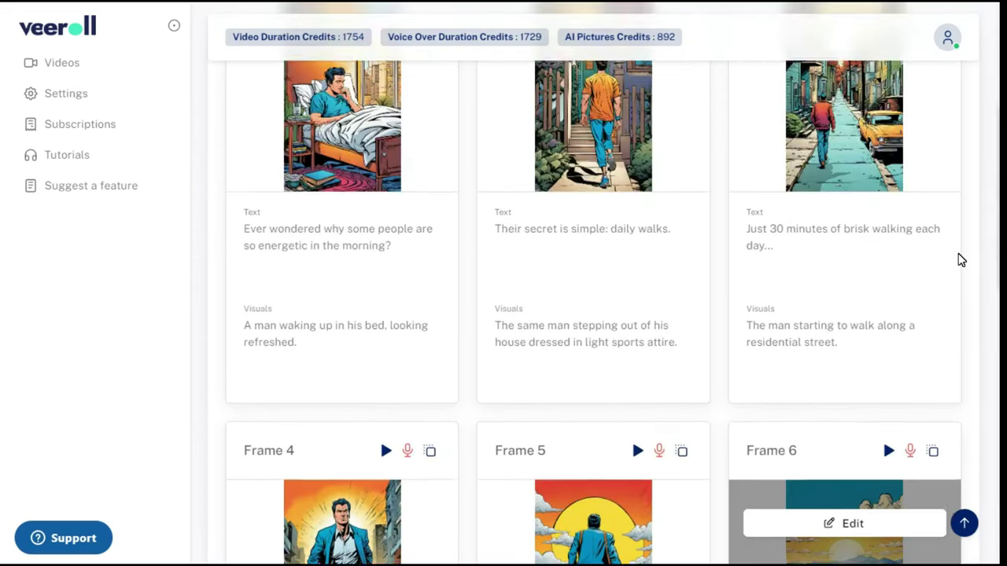
scroll(960, 259, "up", 4)
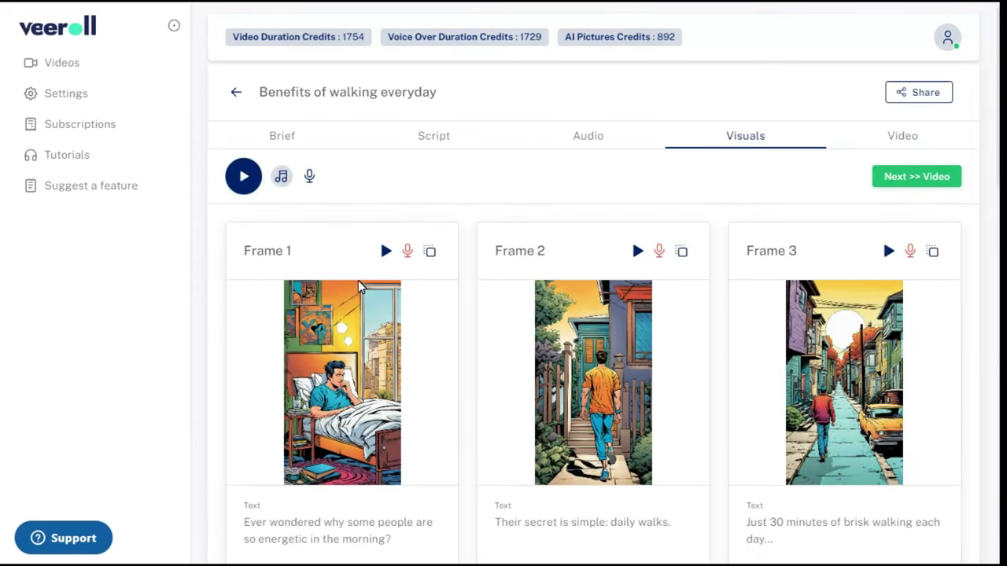
left_click(346, 324)
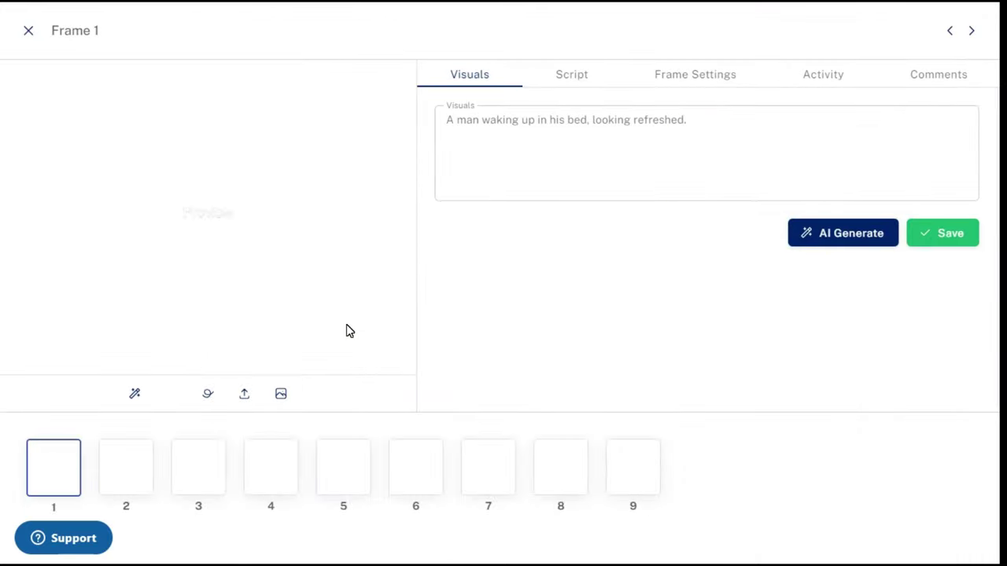
Step: Preview Comic Book AI regeneration for Frame 1, then close it without submitting
left_click(133, 400)
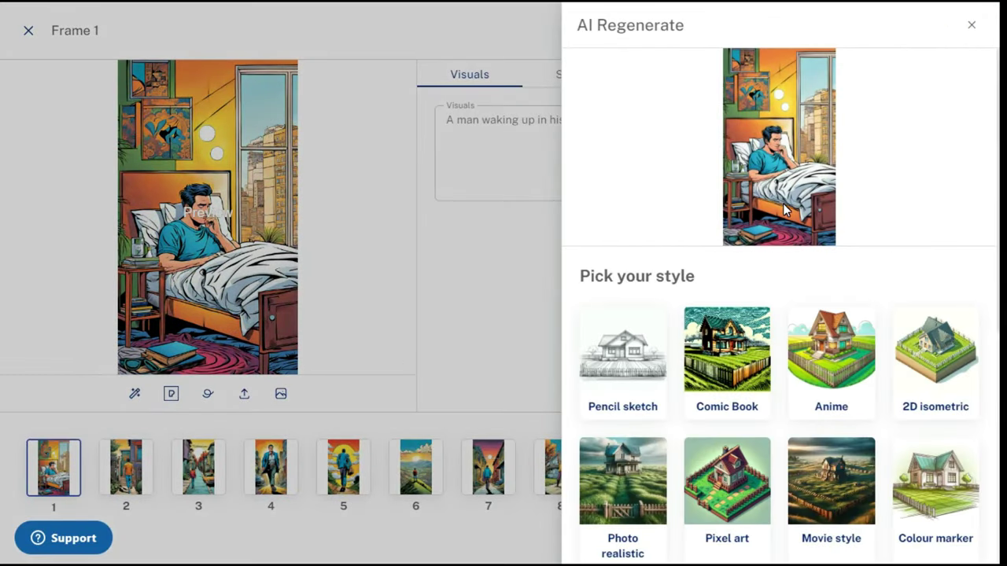
left_click(732, 374)
scroll(824, 365, "down", 5)
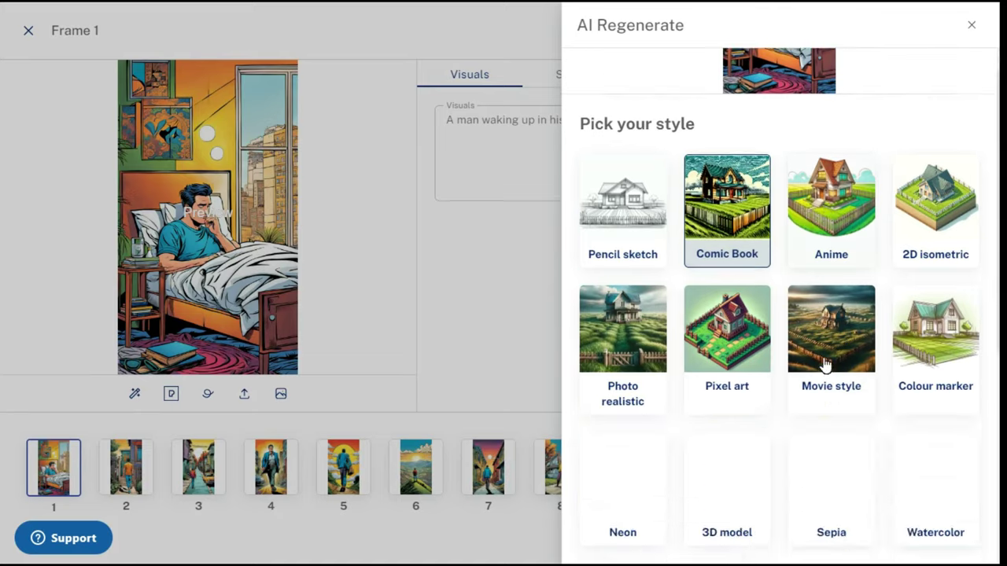
scroll(825, 365, "down", 2)
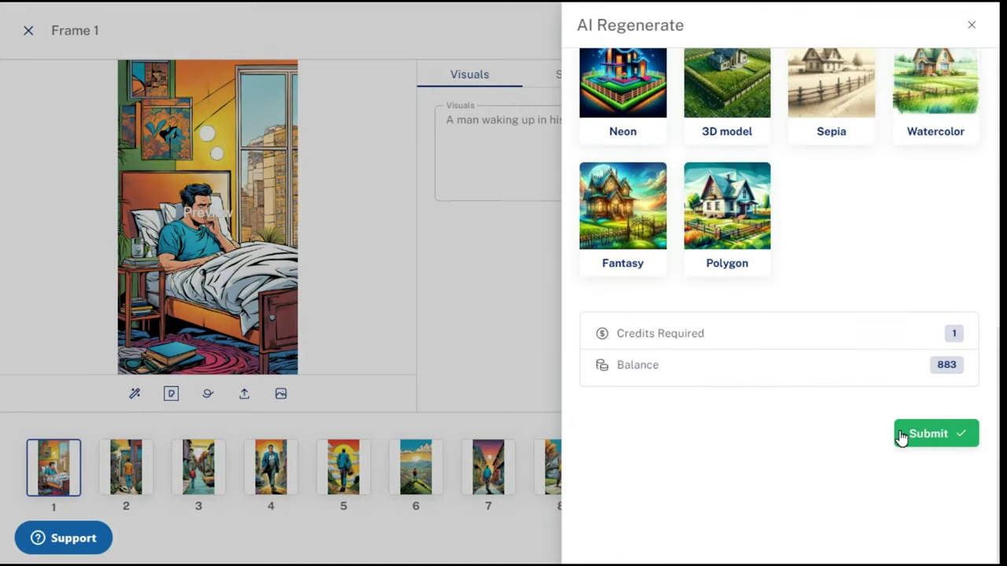
scroll(904, 149, "up", 1)
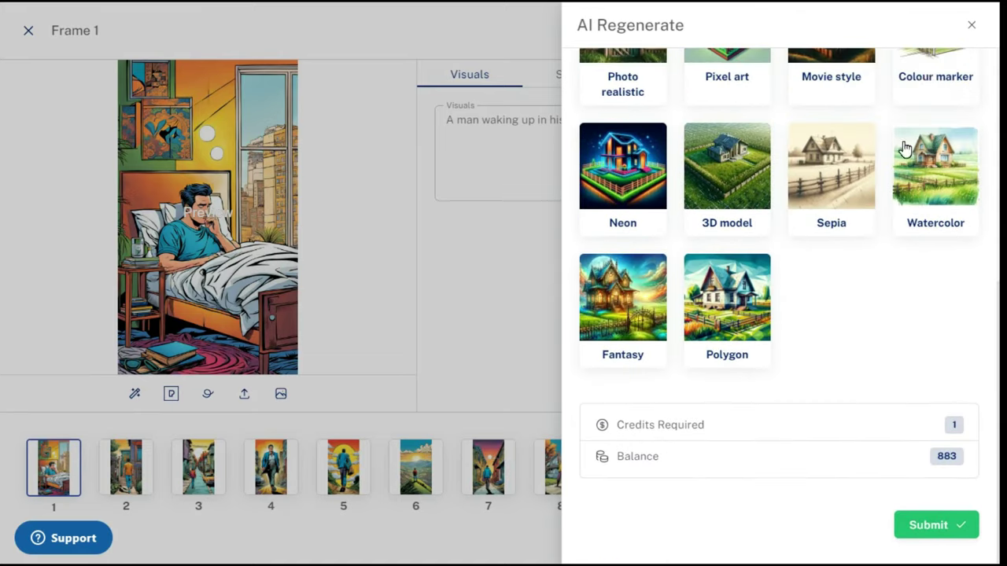
left_click(972, 24)
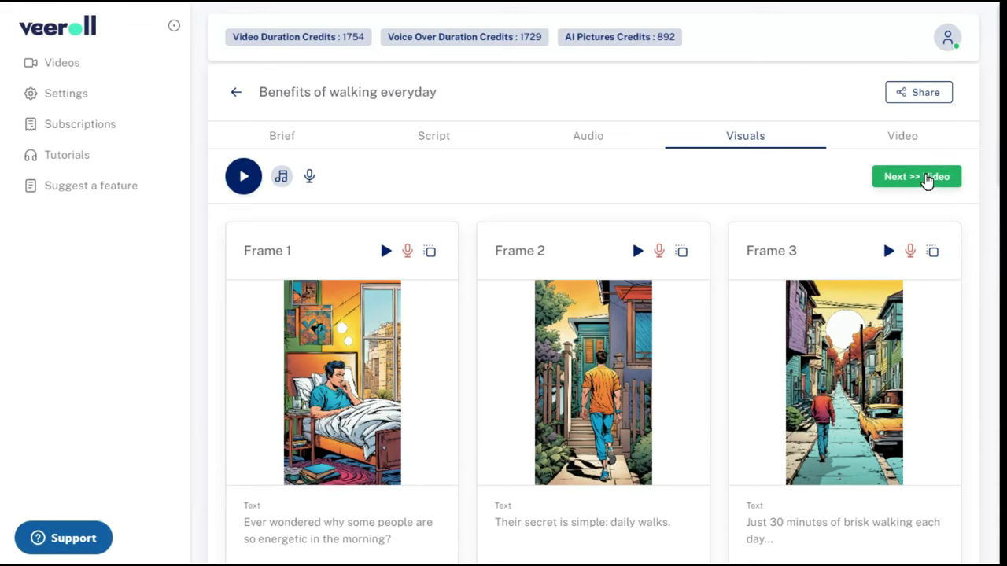
Step: Generate the final 45-second video and download it from the history list
left_click(926, 178)
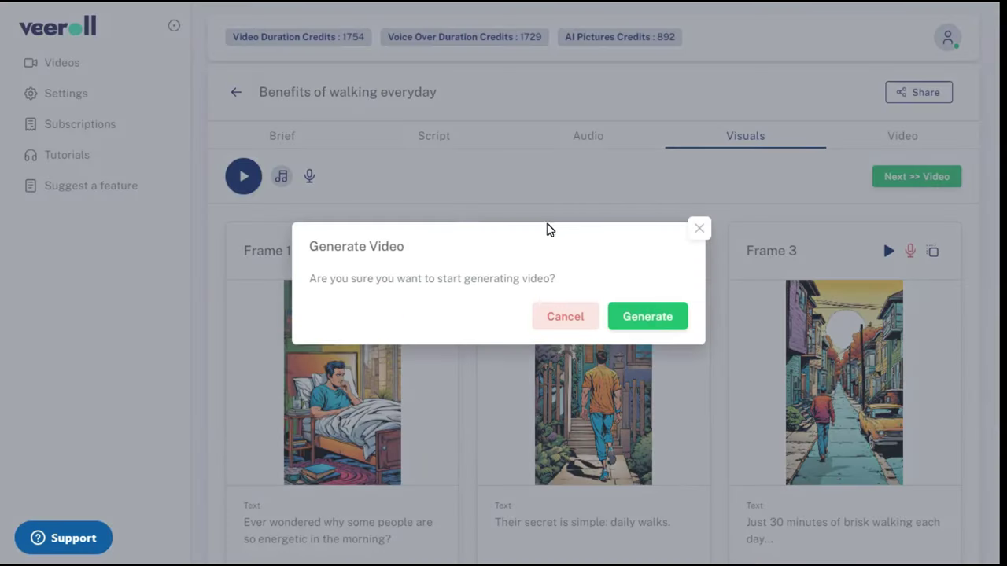
left_click(665, 316)
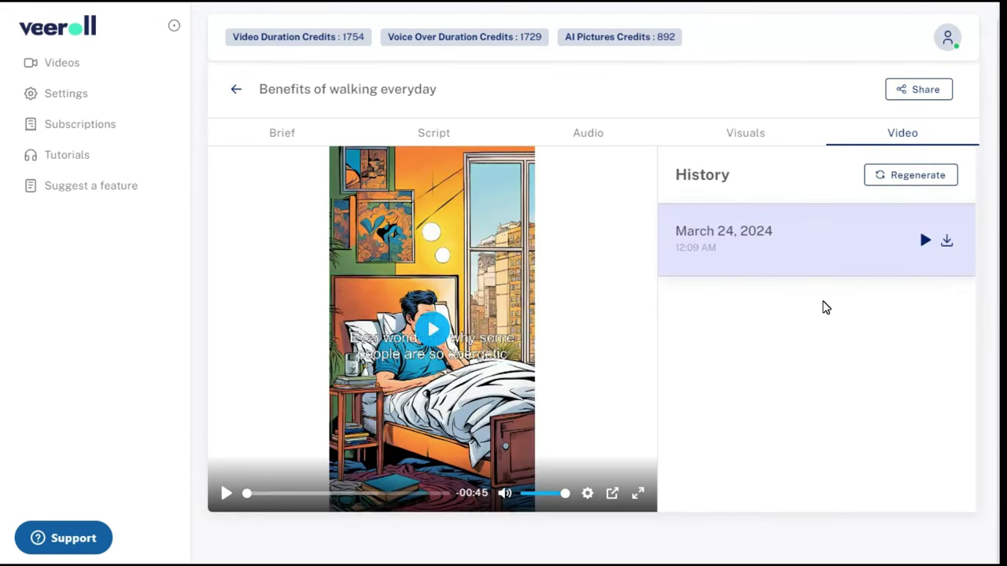
left_click(947, 241)
left_click(950, 243)
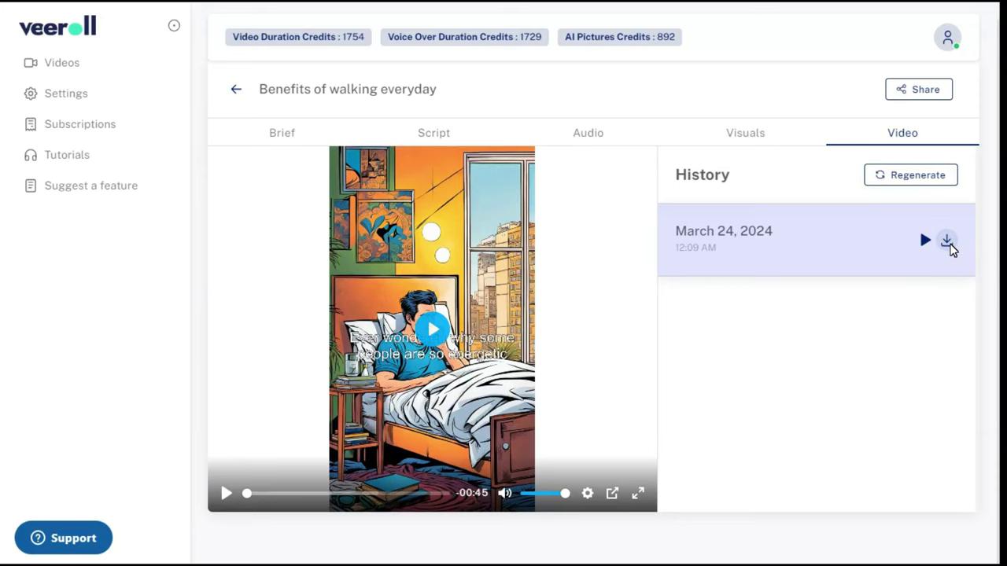